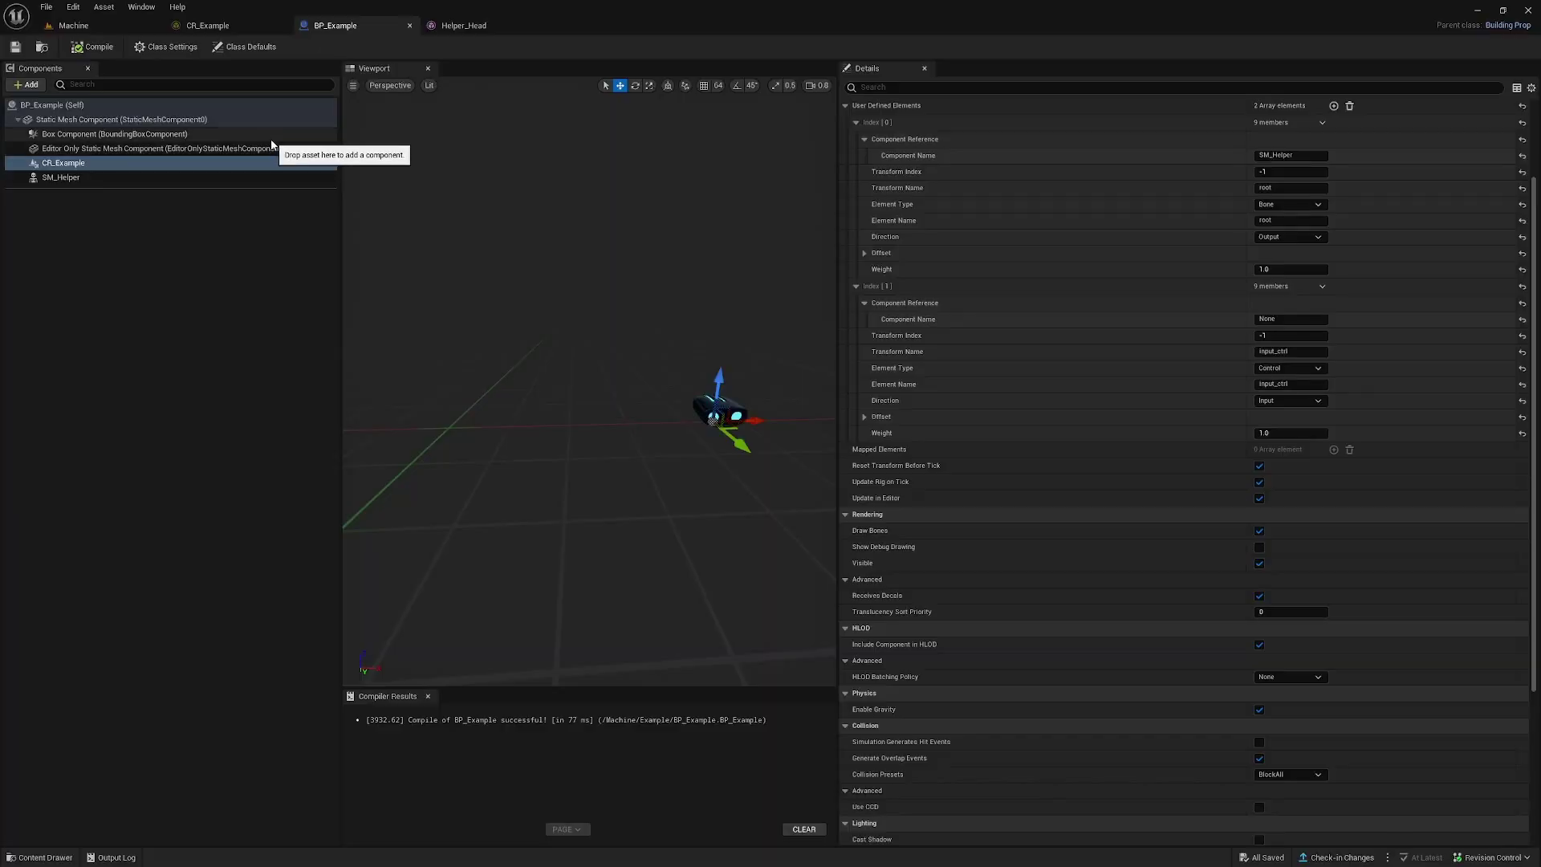
# - Review the CR_Example and SM_Helper components of BP_Example together with the related control rig and the level
pyautogui.click(61, 179)
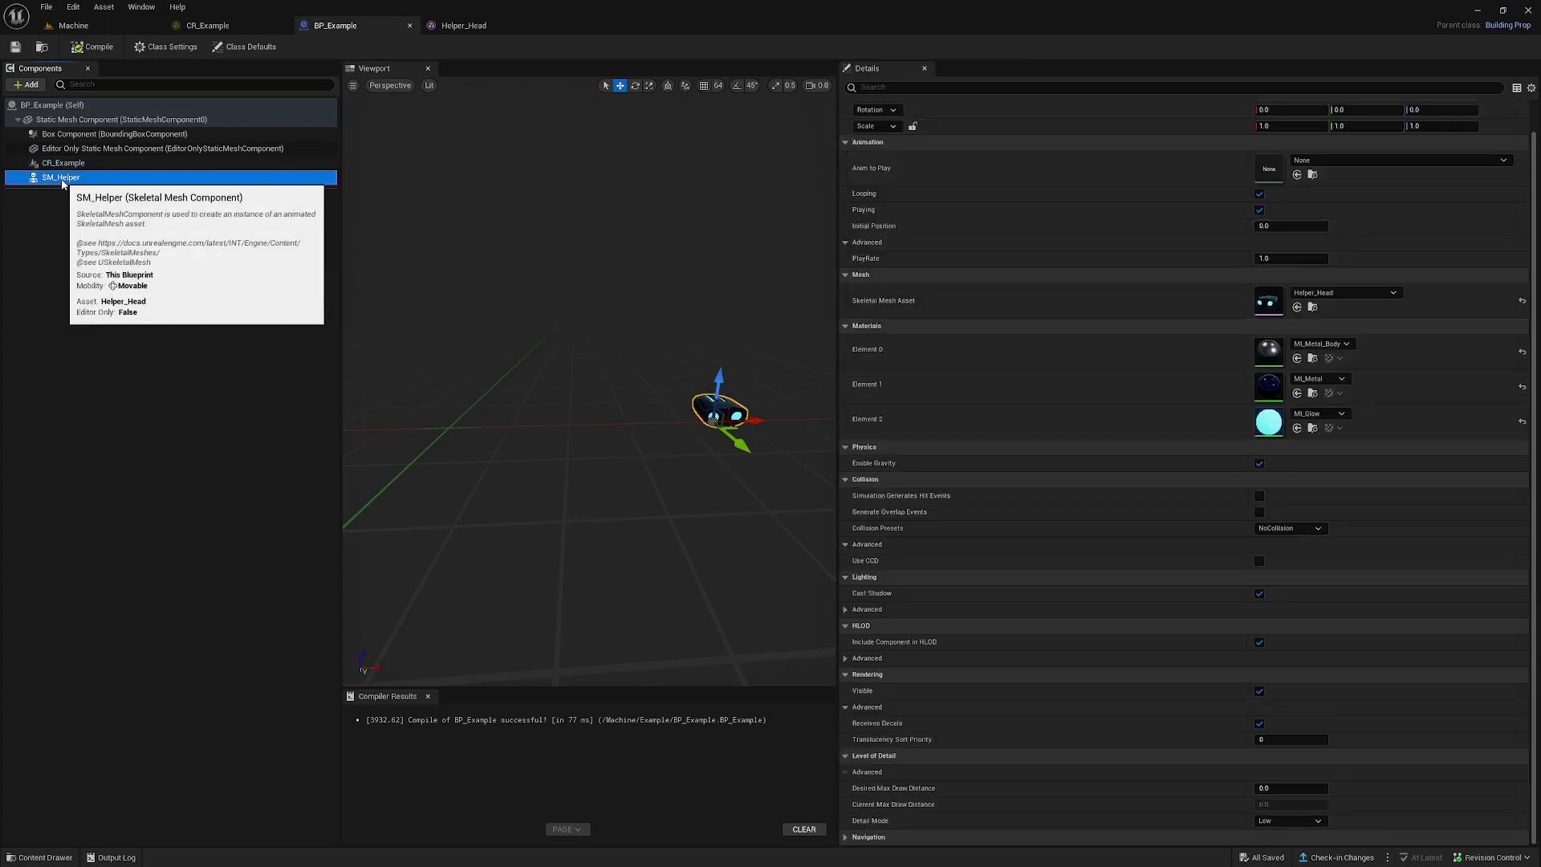
pyautogui.click(96, 166)
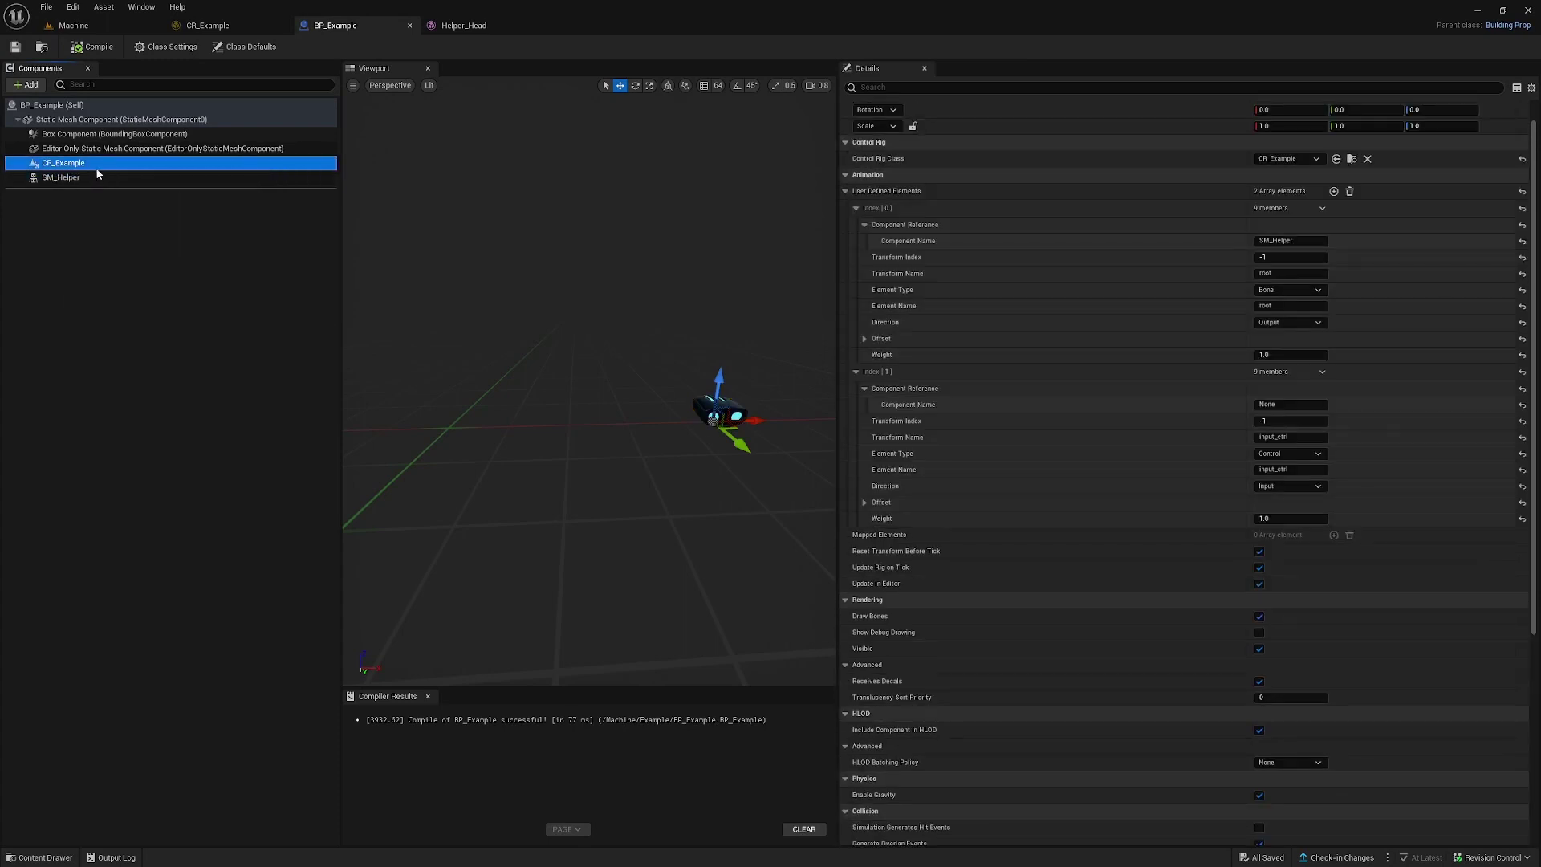
pyautogui.click(183, 25)
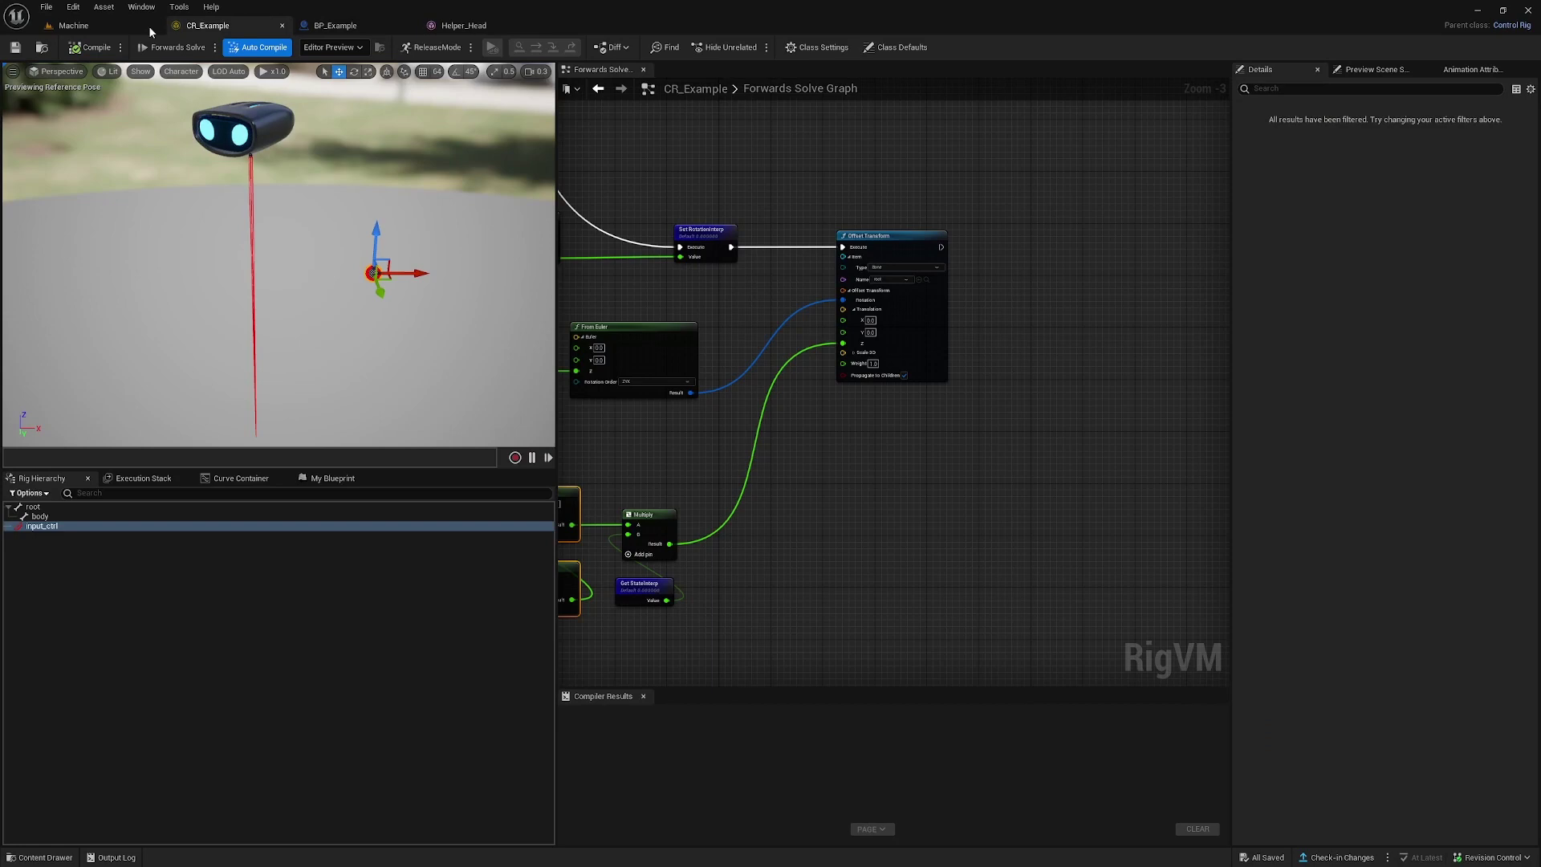
pyautogui.click(71, 25)
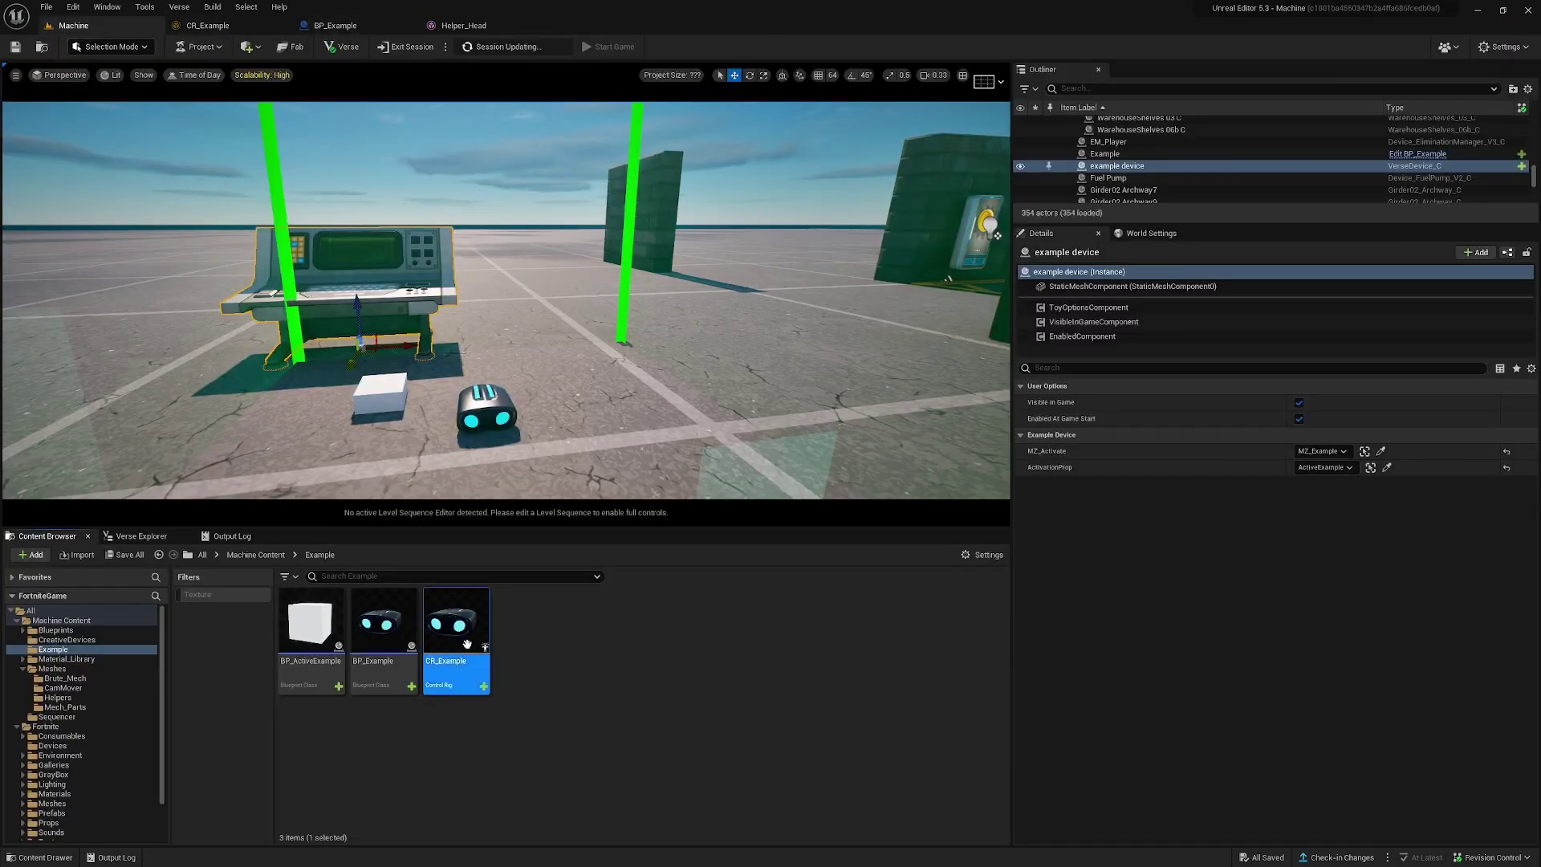
pyautogui.click(321, 27)
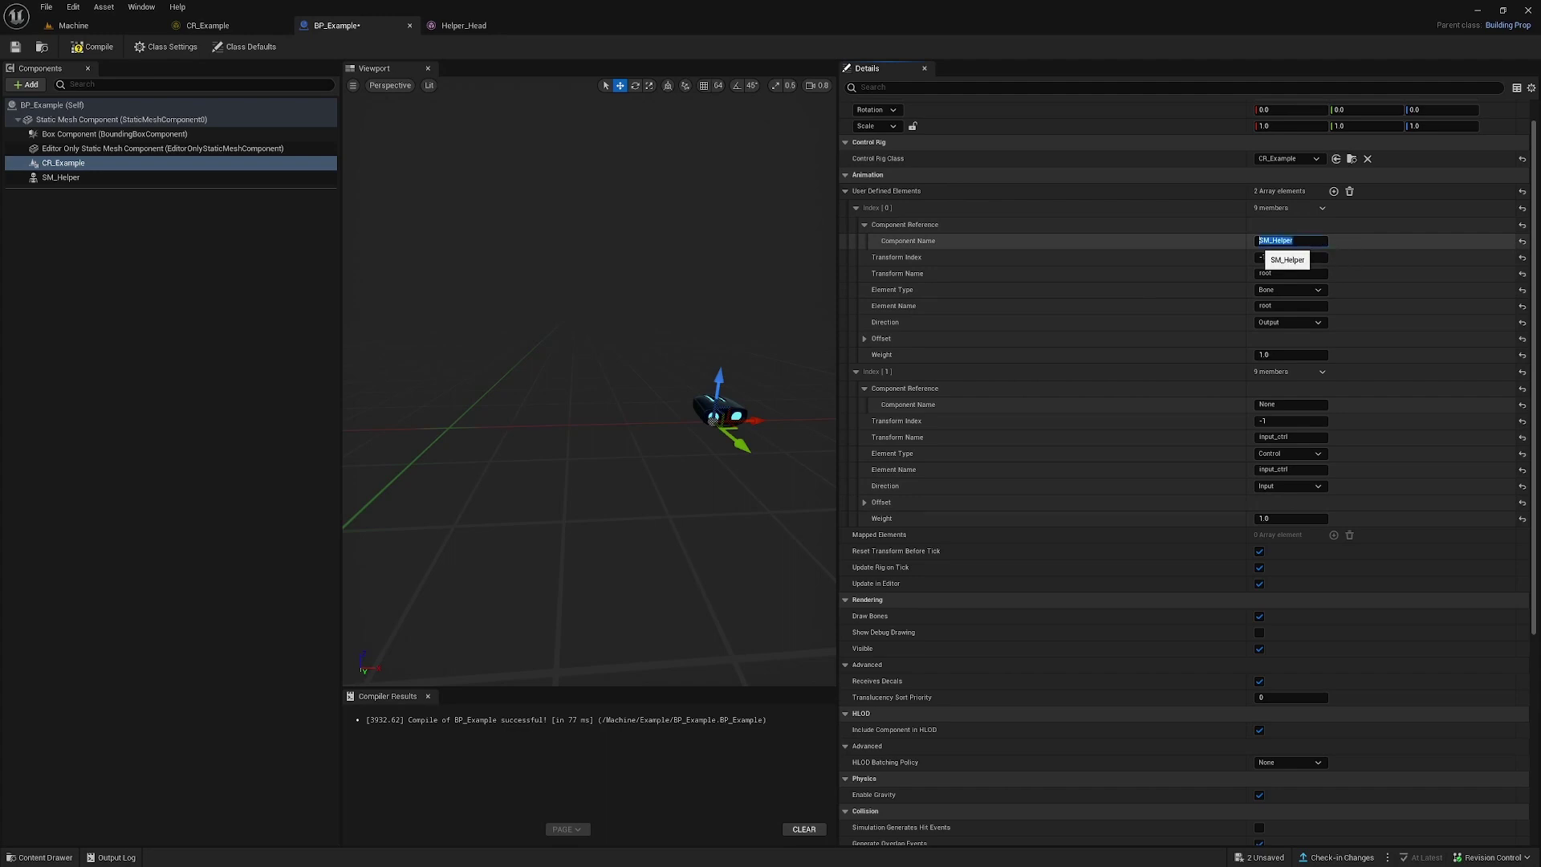
pyautogui.click(43, 178)
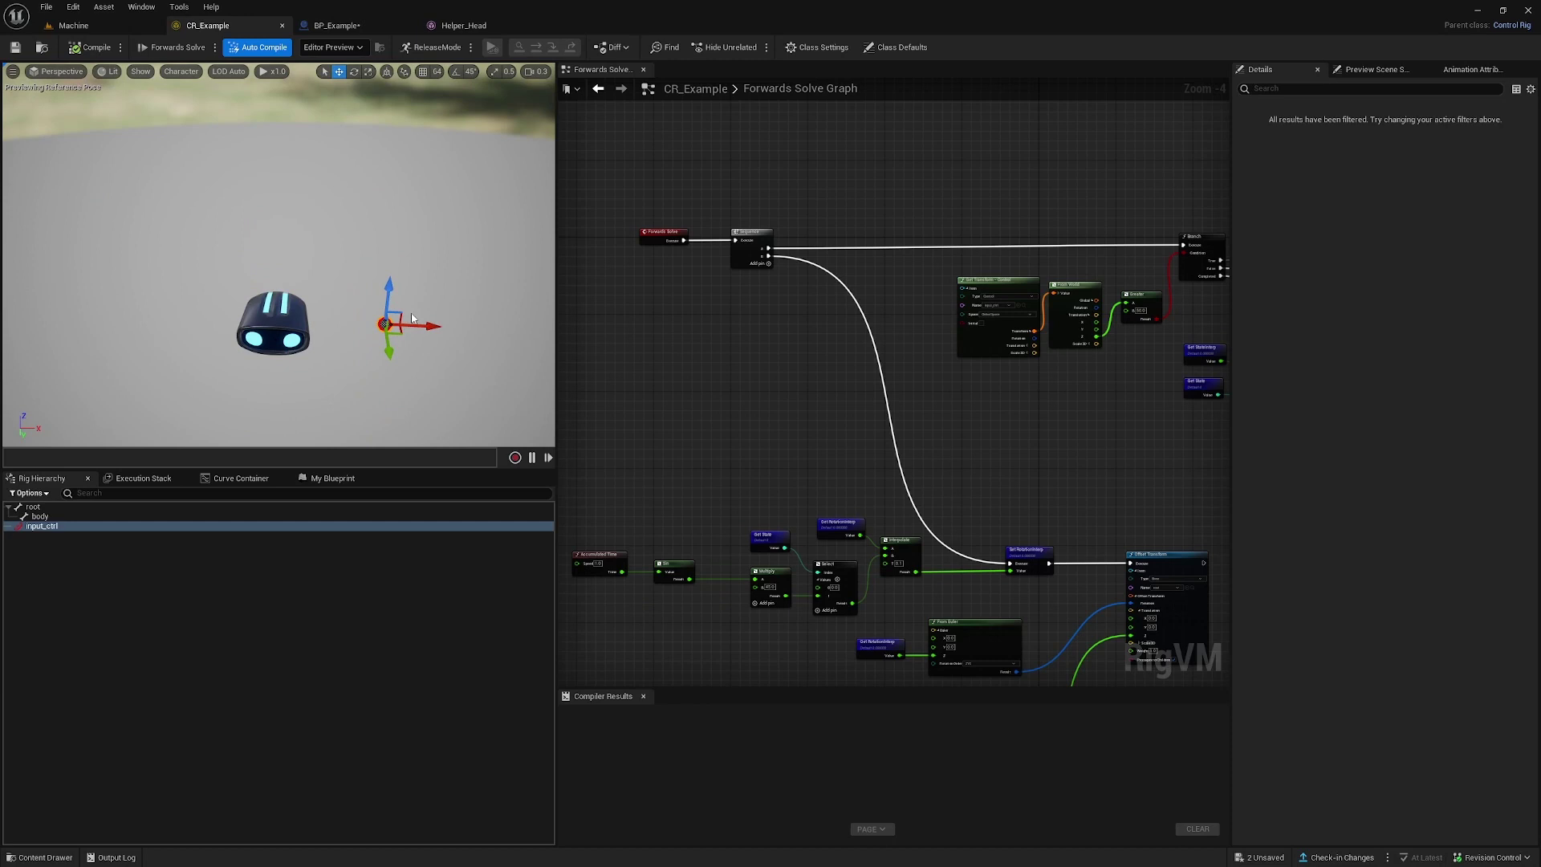
# - Look at the options for creating a new bone, control or null in the CR_Example rig
pyautogui.rightClick(75, 288)
pyautogui.moveTo(122, 310)
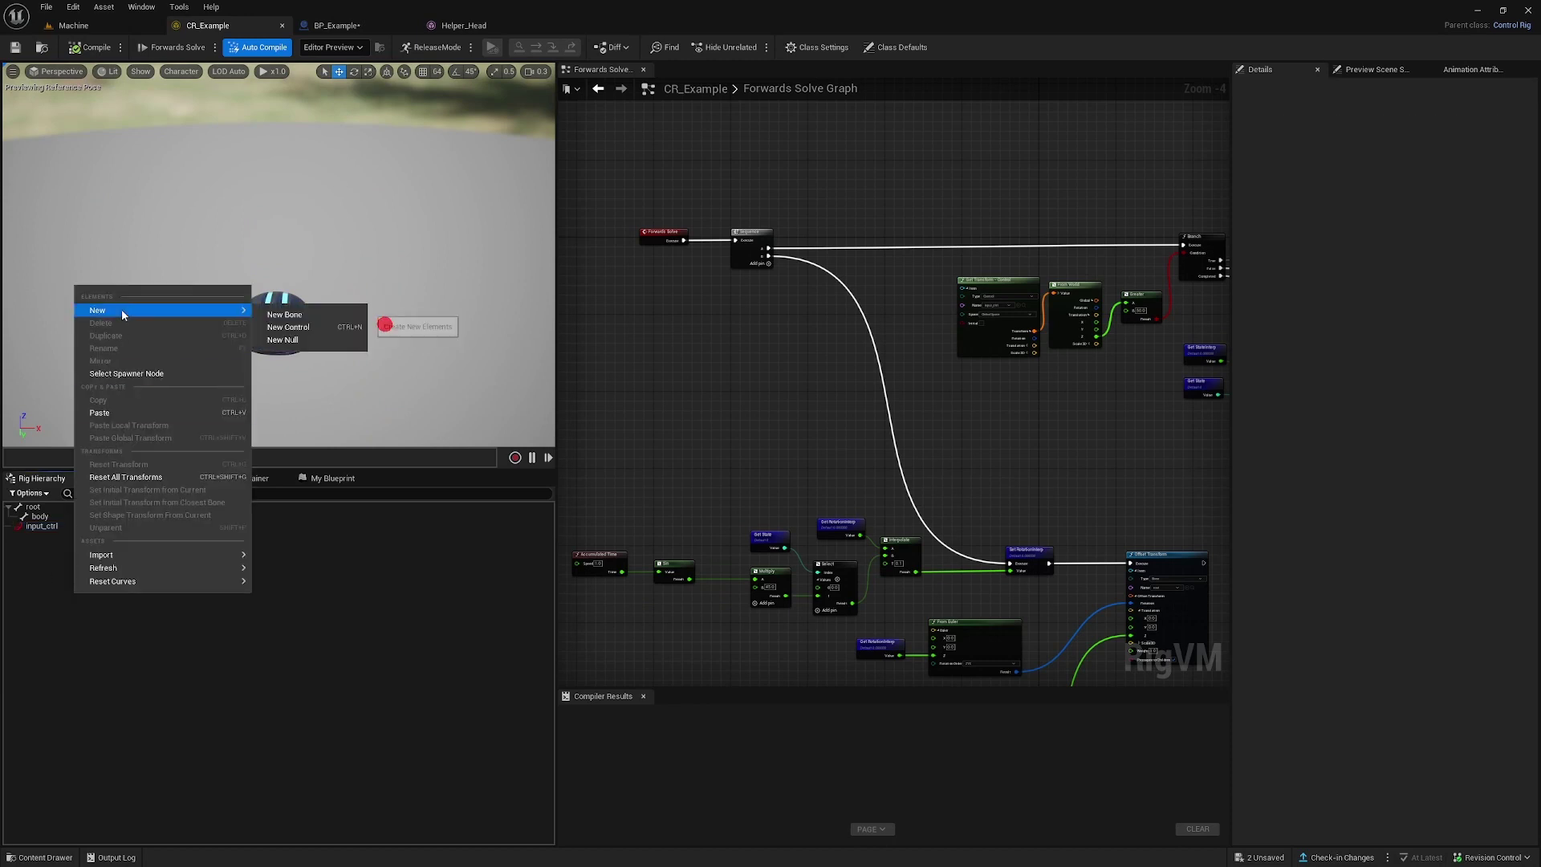
pyautogui.click(318, 558)
# - Examine the Branch logic that compares the input_ctrl control's Z translation and drives the Set State nodes
pyautogui.scroll(4, 829, 398)
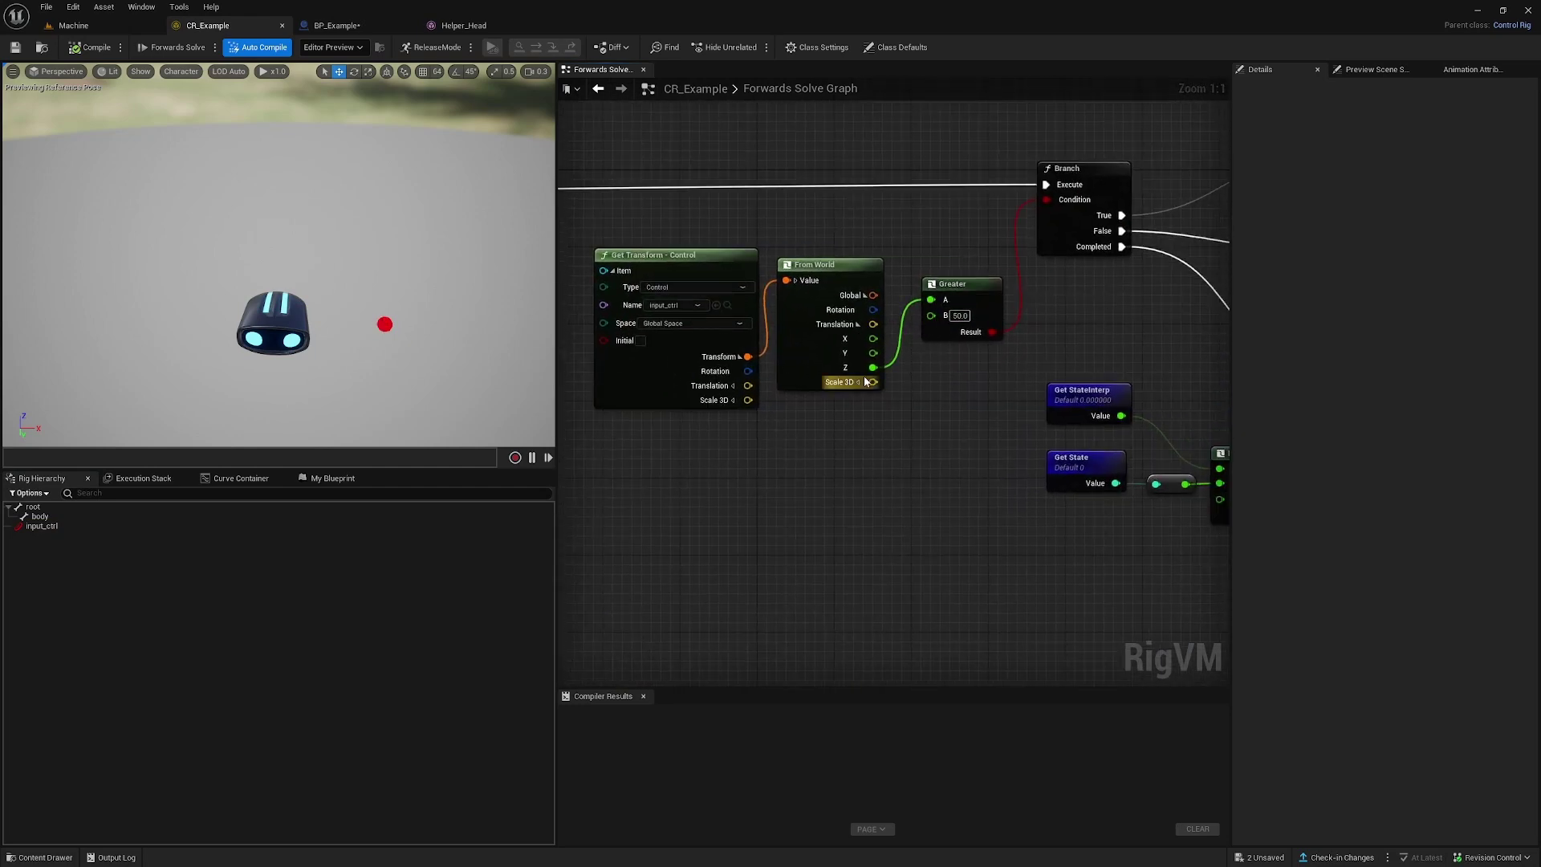
pyautogui.moveTo(1015, 228); pyautogui.dragTo(824, 386, button='right')
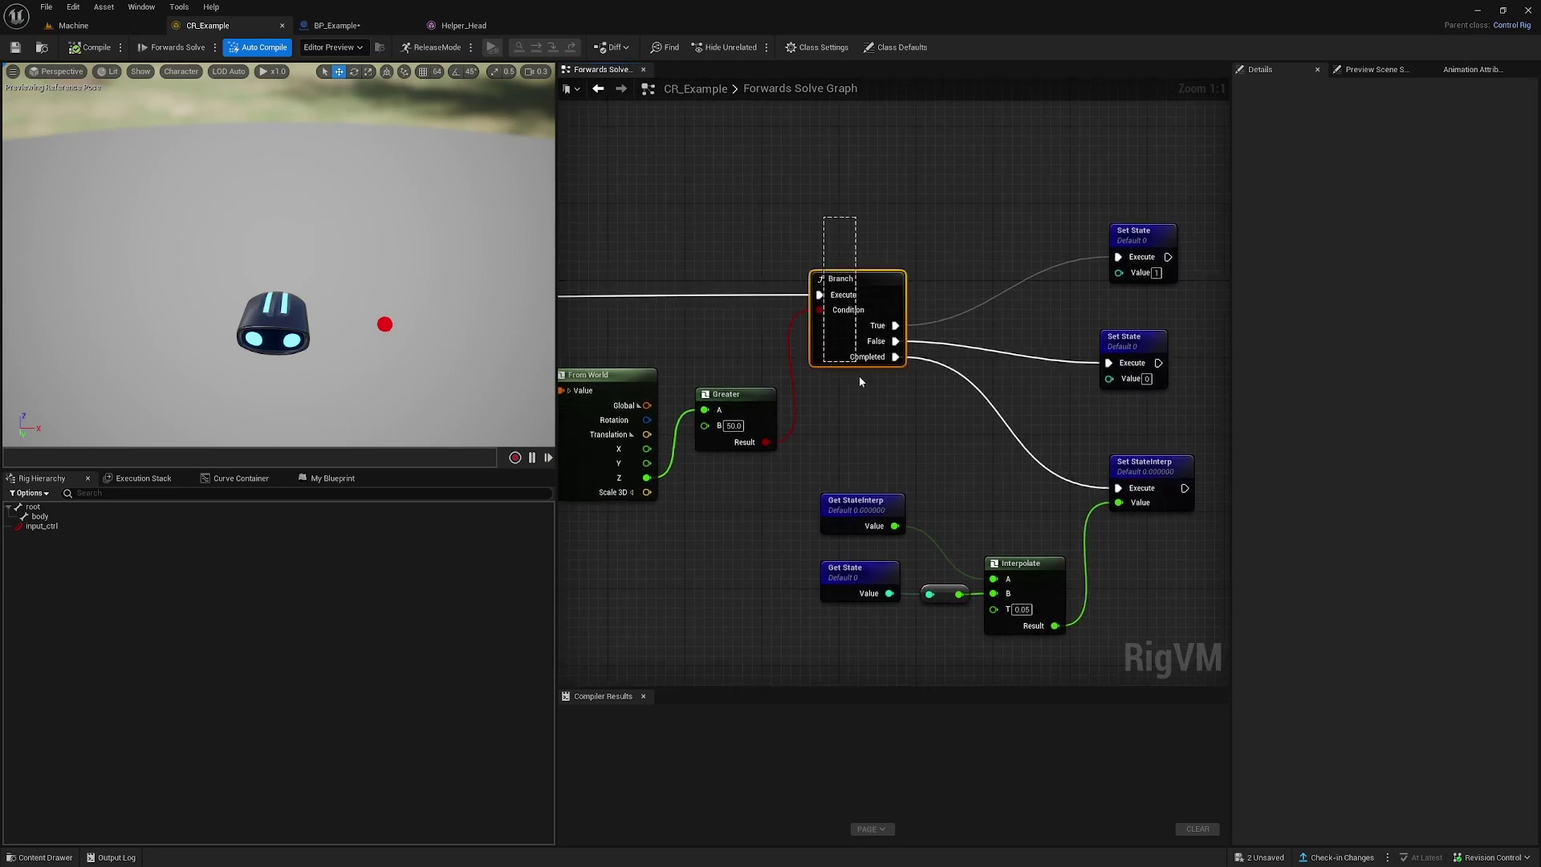
pyautogui.moveTo(1048, 182); pyautogui.dragTo(1181, 332)
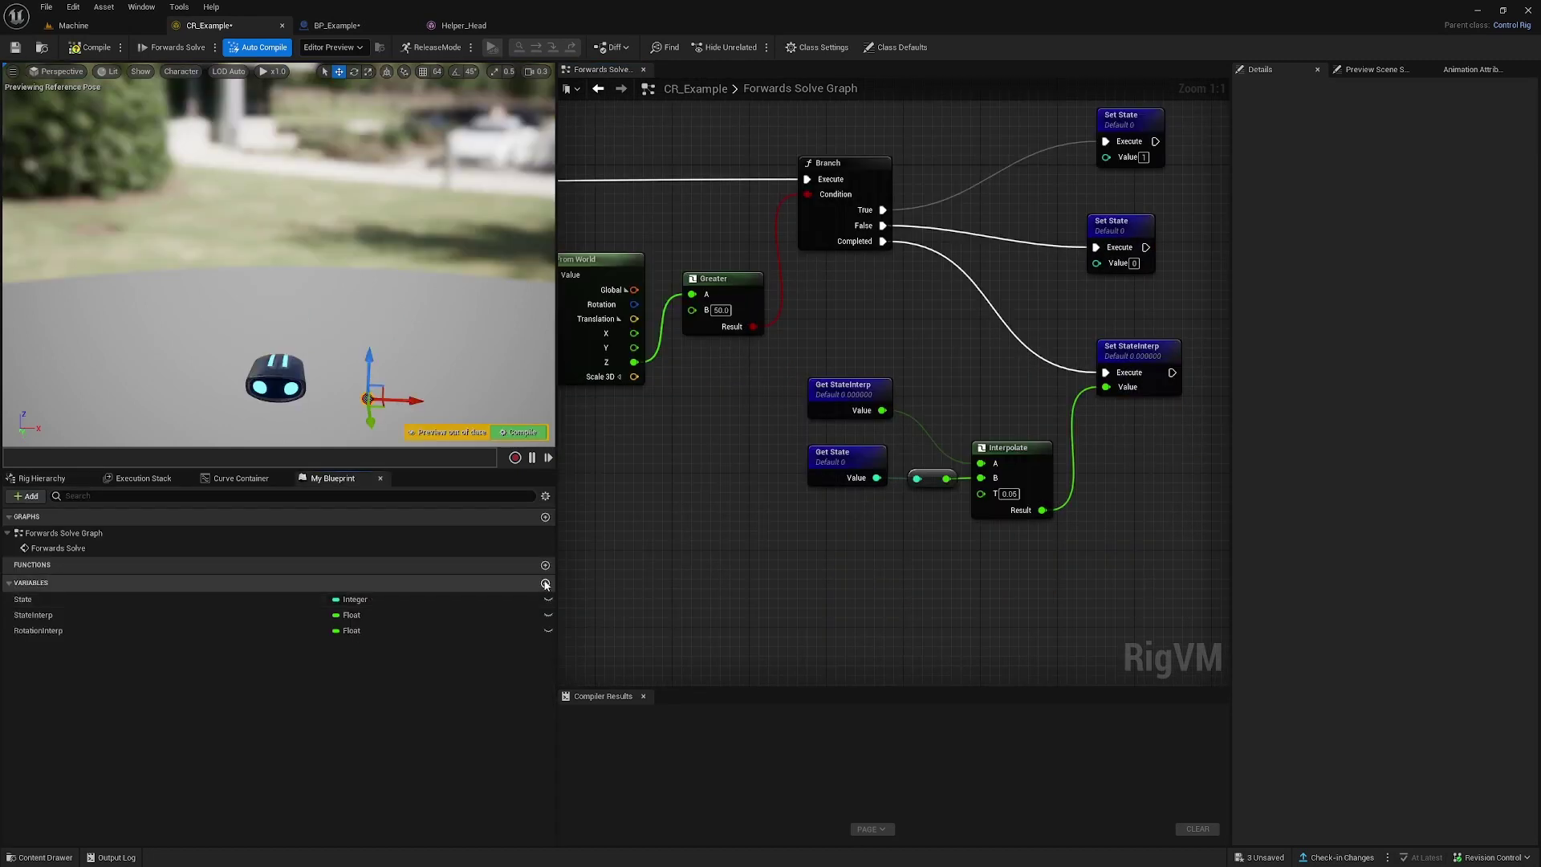
# - Add a new Boolean variable to the rig and look at its type choices
pyautogui.click(545, 584)
pyautogui.click(126, 703)
pyautogui.click(337, 647)
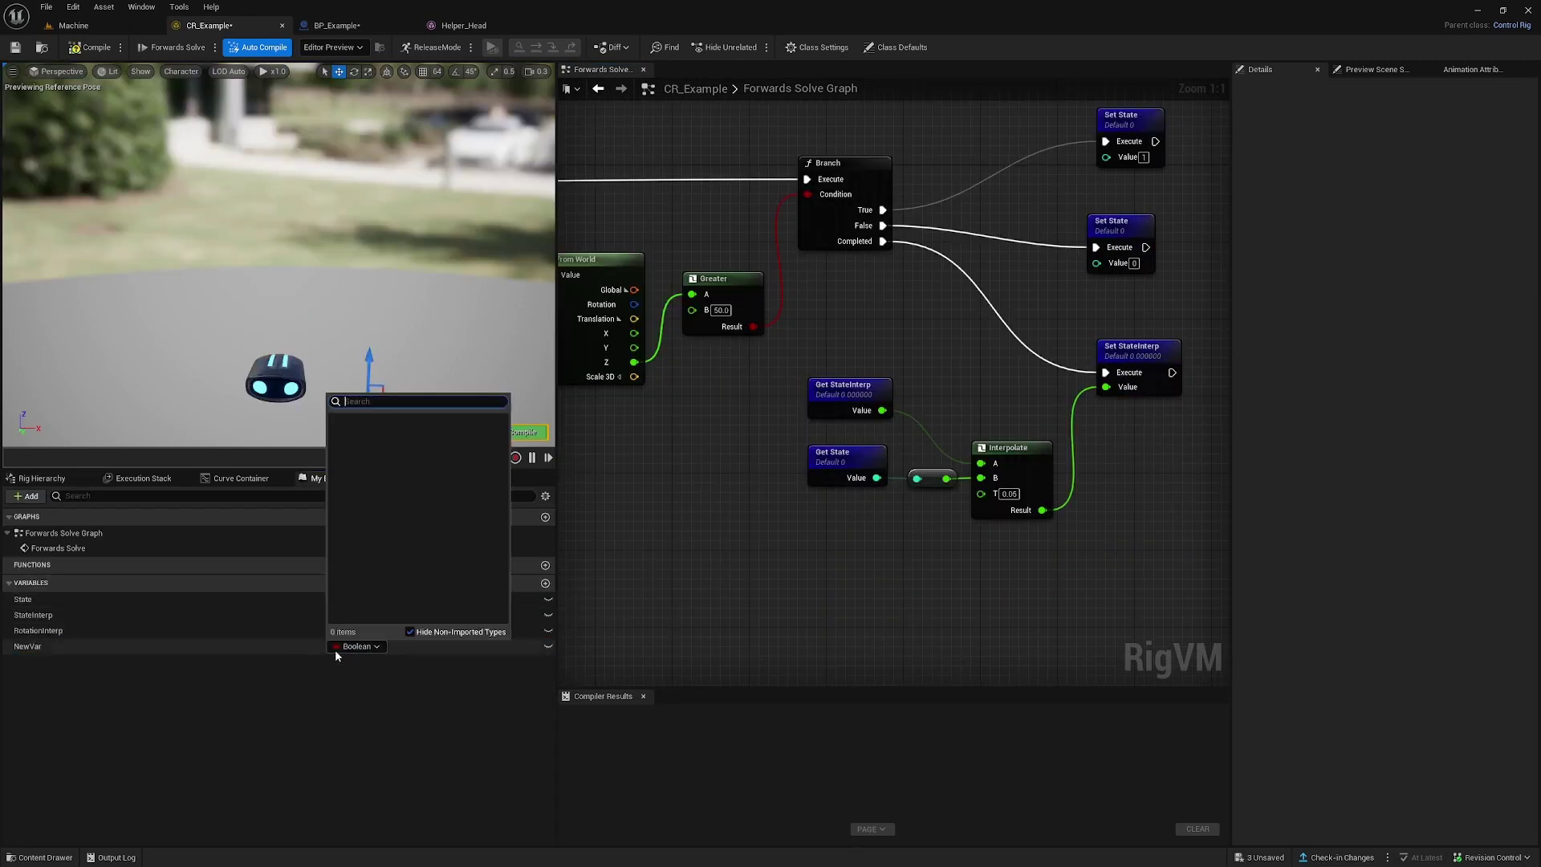
pyautogui.click(232, 705)
# - Promote the T input of the State Interpolate node to a float variable and look at its type choices
pyautogui.moveTo(908, 533); pyautogui.dragTo(877, 483, button='right')
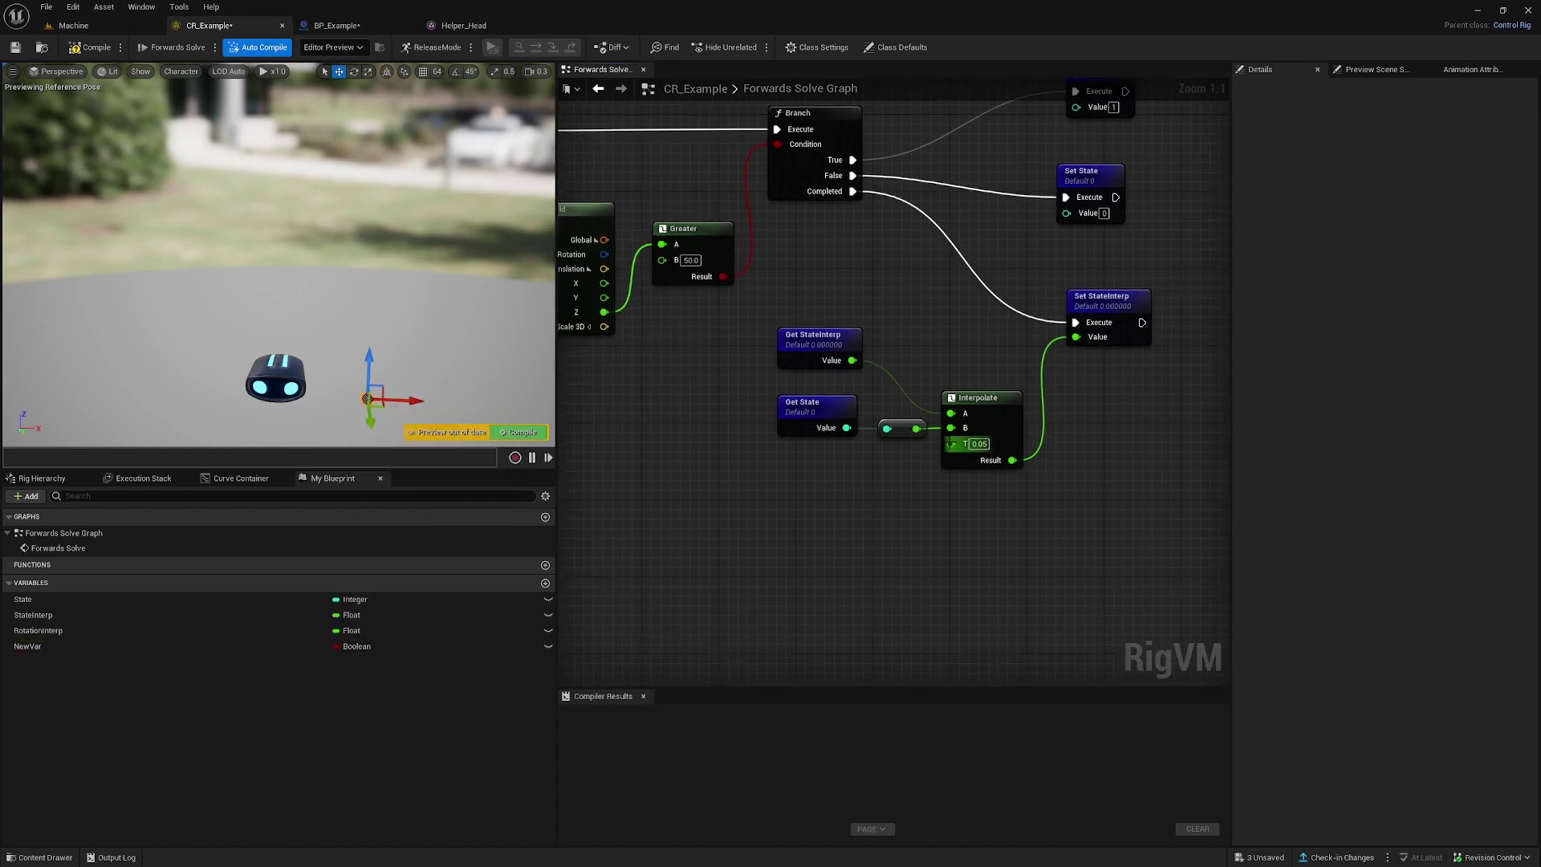
pyautogui.moveTo(951, 443); pyautogui.dragTo(877, 532)
pyautogui.click(923, 585)
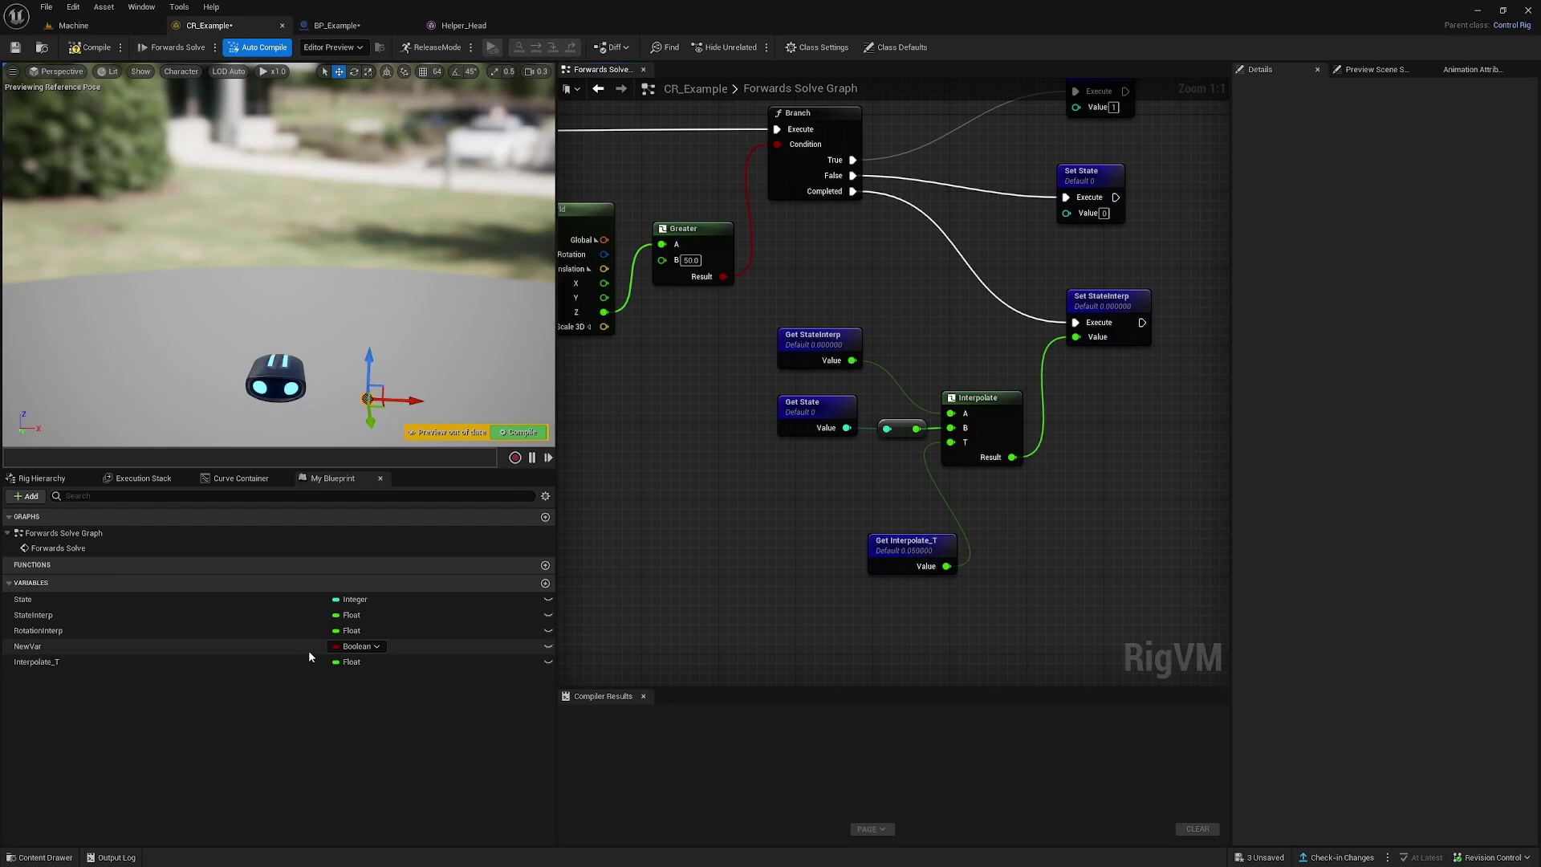
pyautogui.click(351, 663)
pyautogui.press('Escape')
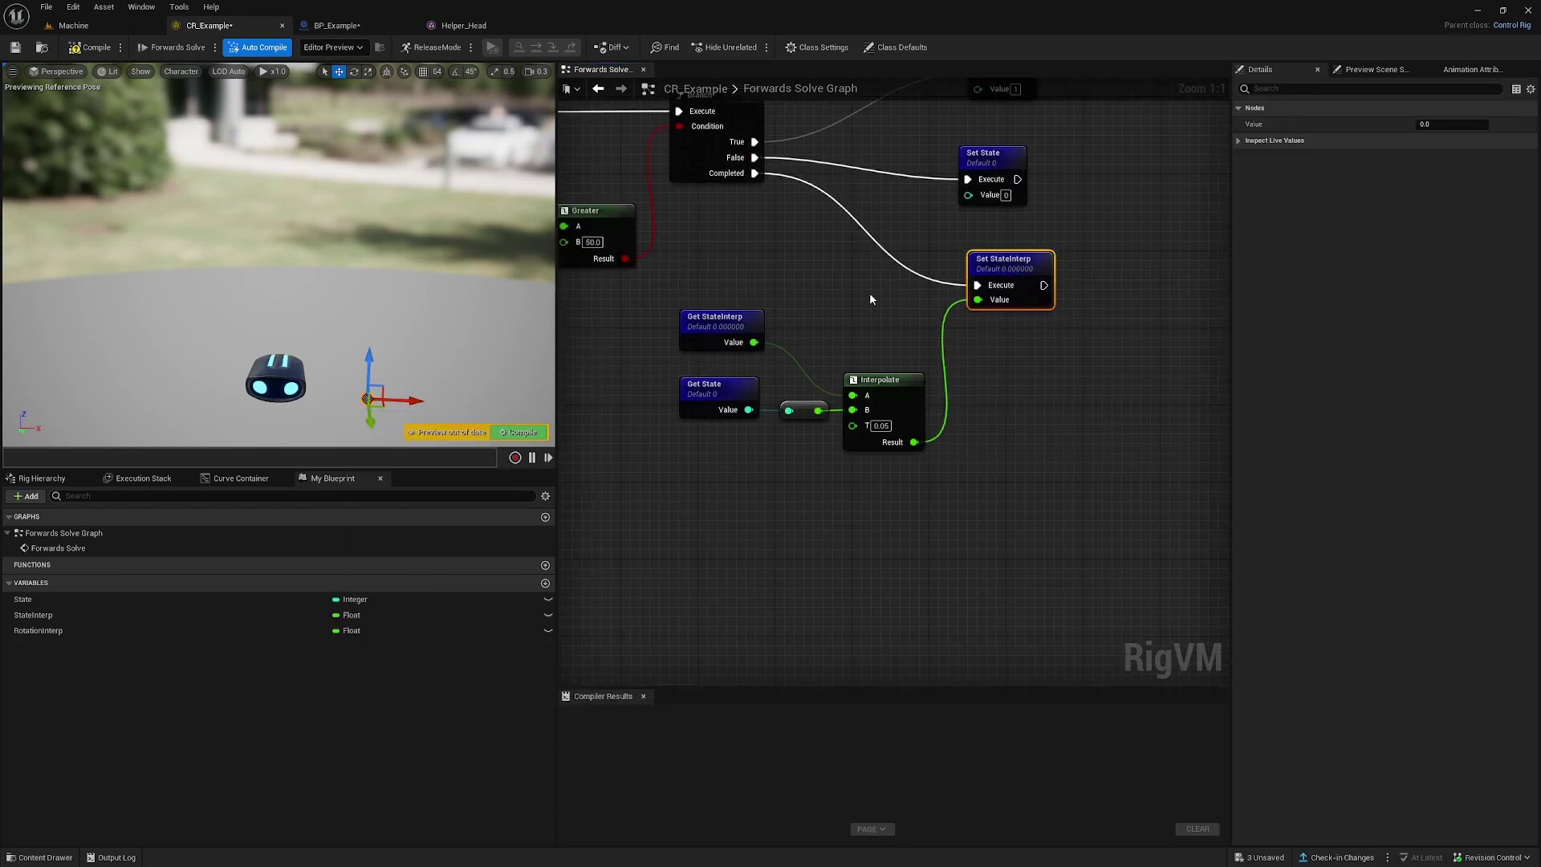
# - Examine the StateInterp interpolation and the Offset Transform node that drives the root bone
pyautogui.moveTo(853, 357); pyautogui.dragTo(875, 275, button='right')
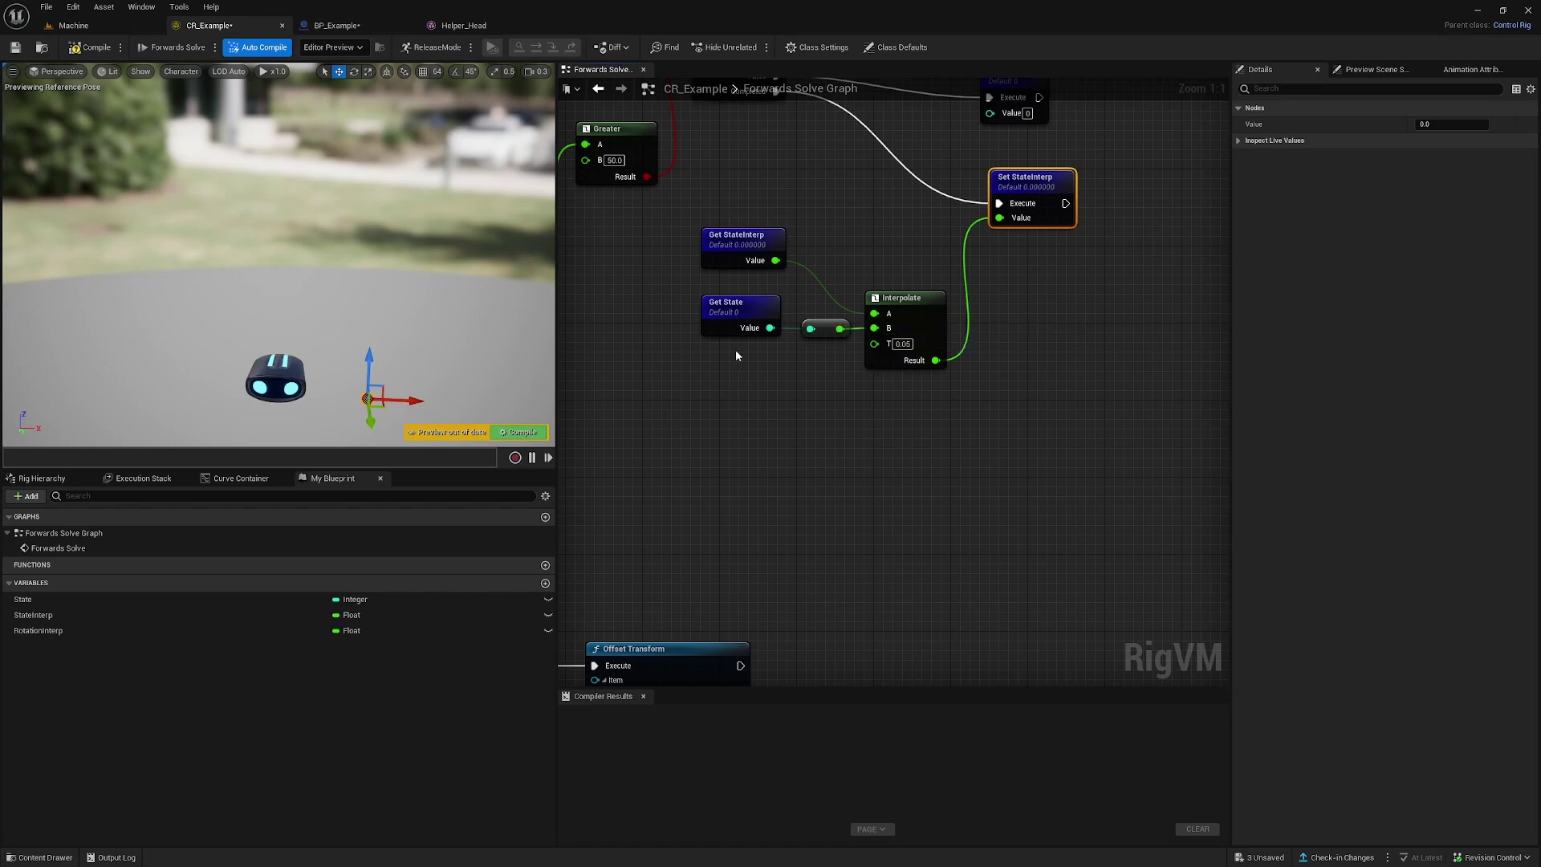
pyautogui.scroll(-4, 983, 466)
pyautogui.moveTo(1077, 441); pyautogui.dragTo(652, 151)
pyautogui.moveTo(561, 513); pyautogui.dragTo(906, 229, button='right')
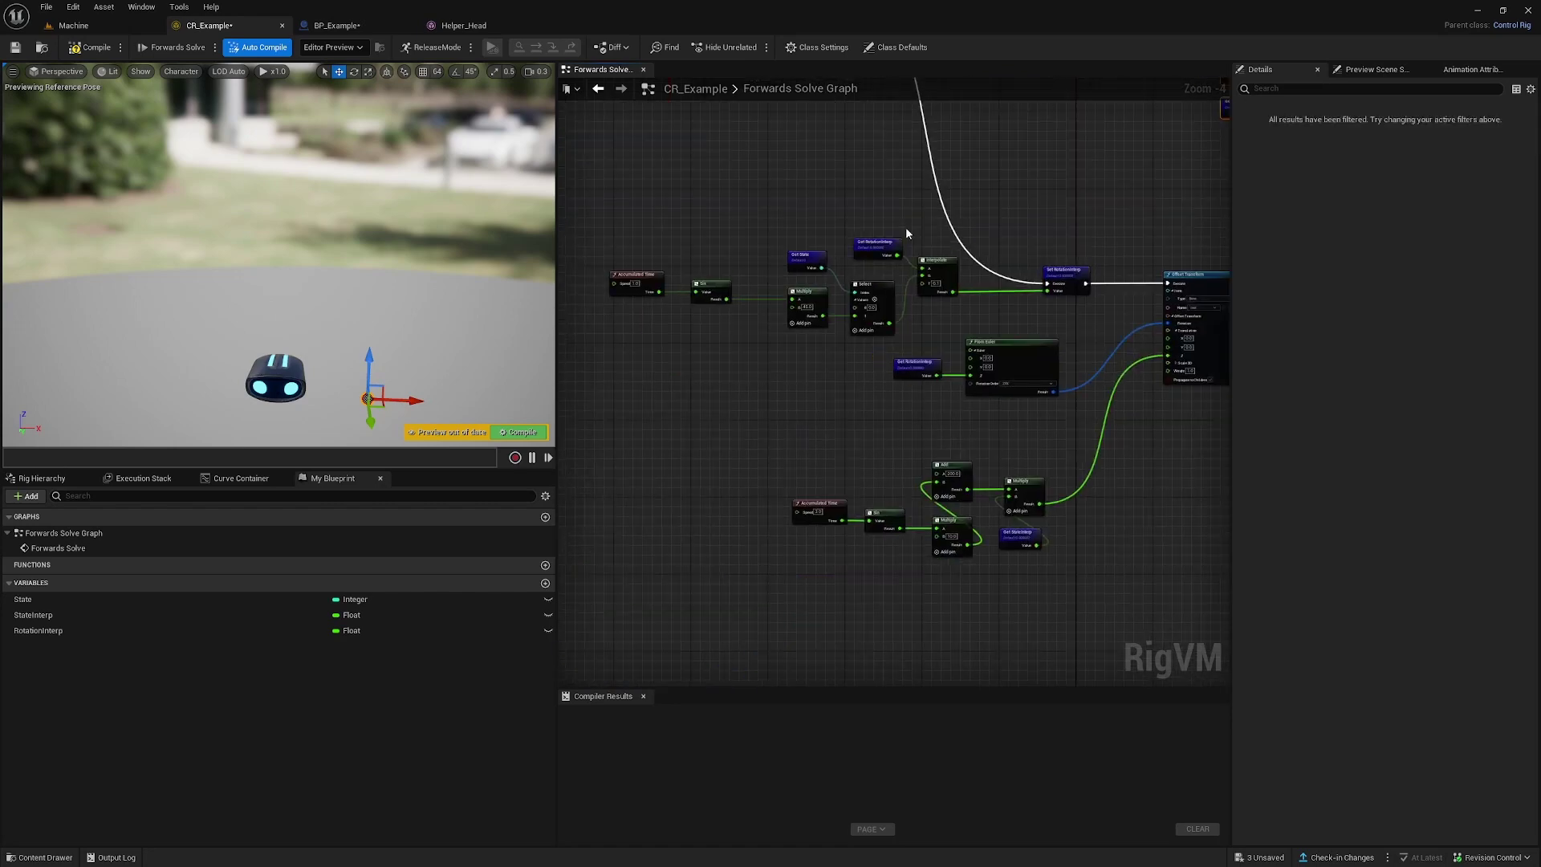
pyautogui.scroll(5, 1138, 252)
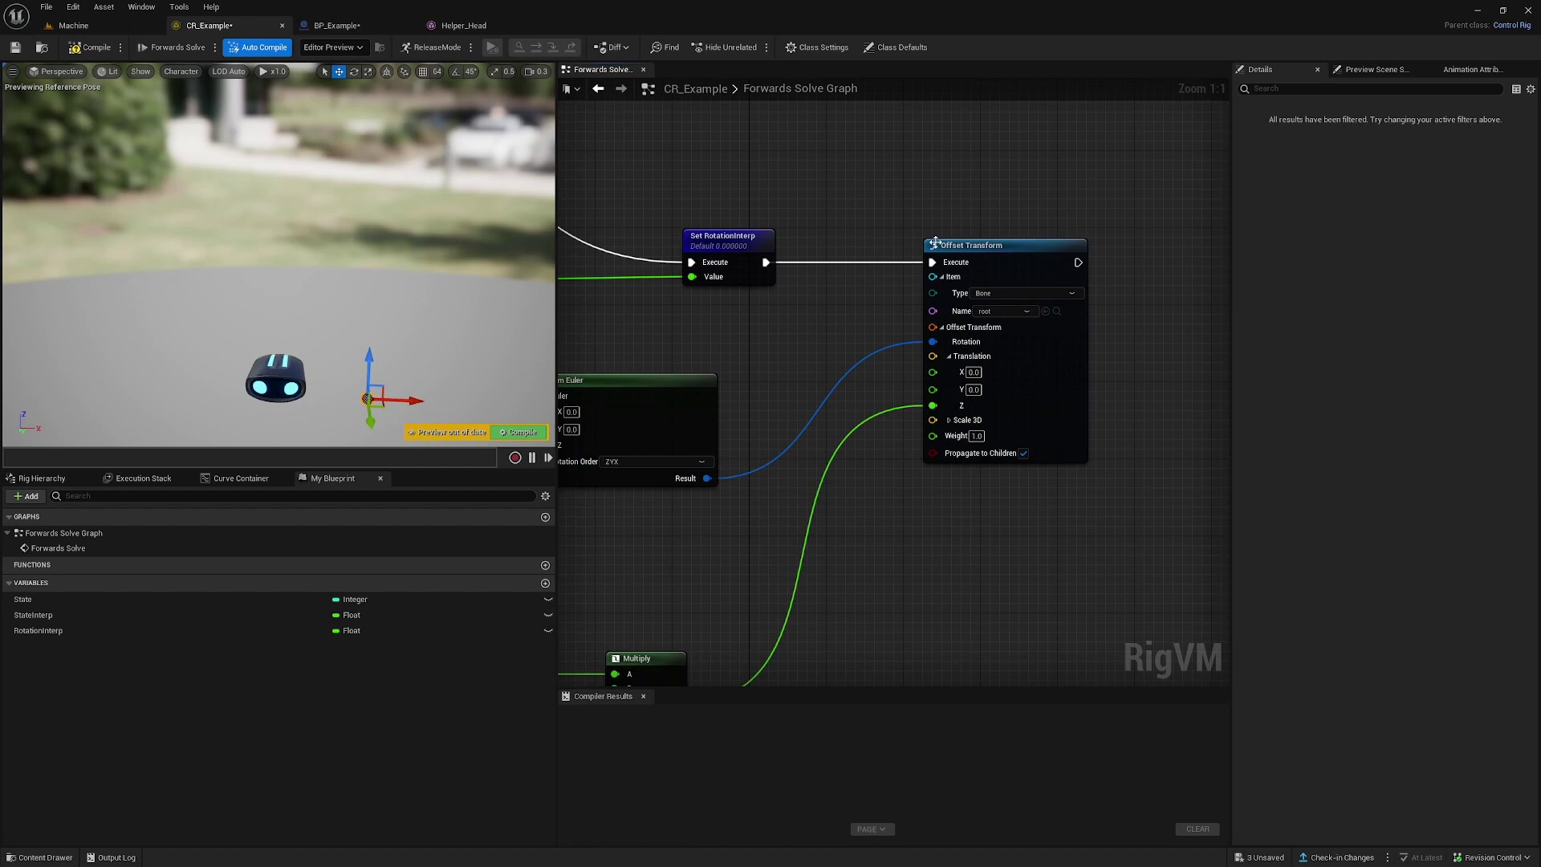
pyautogui.click(1060, 360)
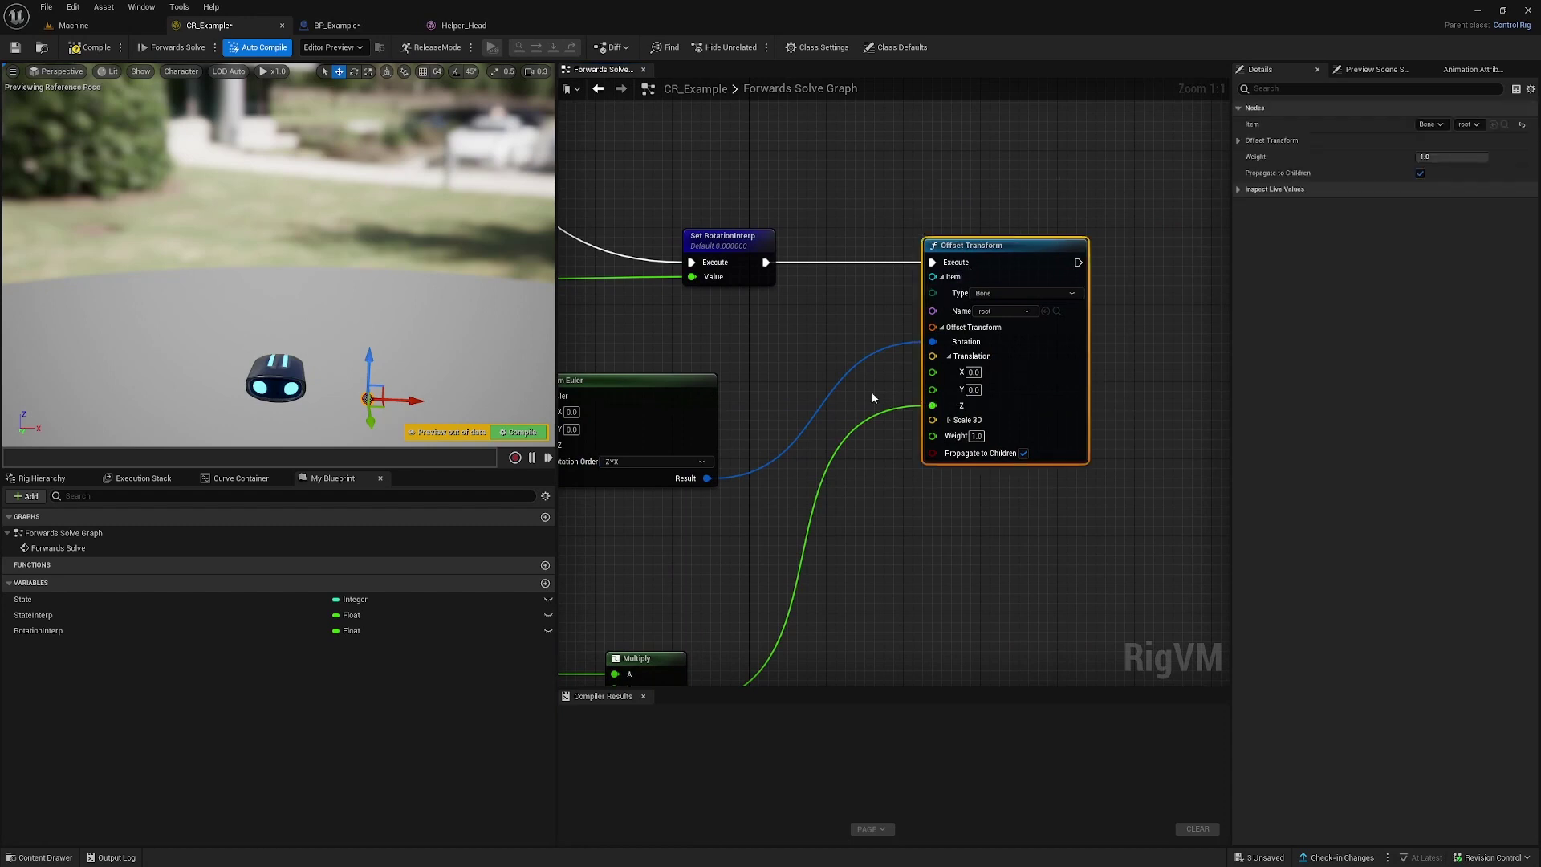
# - Trace the rotation logic from Accumulated Time through Sin, Multiply, Select and Interpolate to RotationInterp and From Euler
pyautogui.moveTo(797, 340); pyautogui.dragTo(1231, 378, button='right')
pyautogui.moveTo(820, 212); pyautogui.dragTo(698, 394)
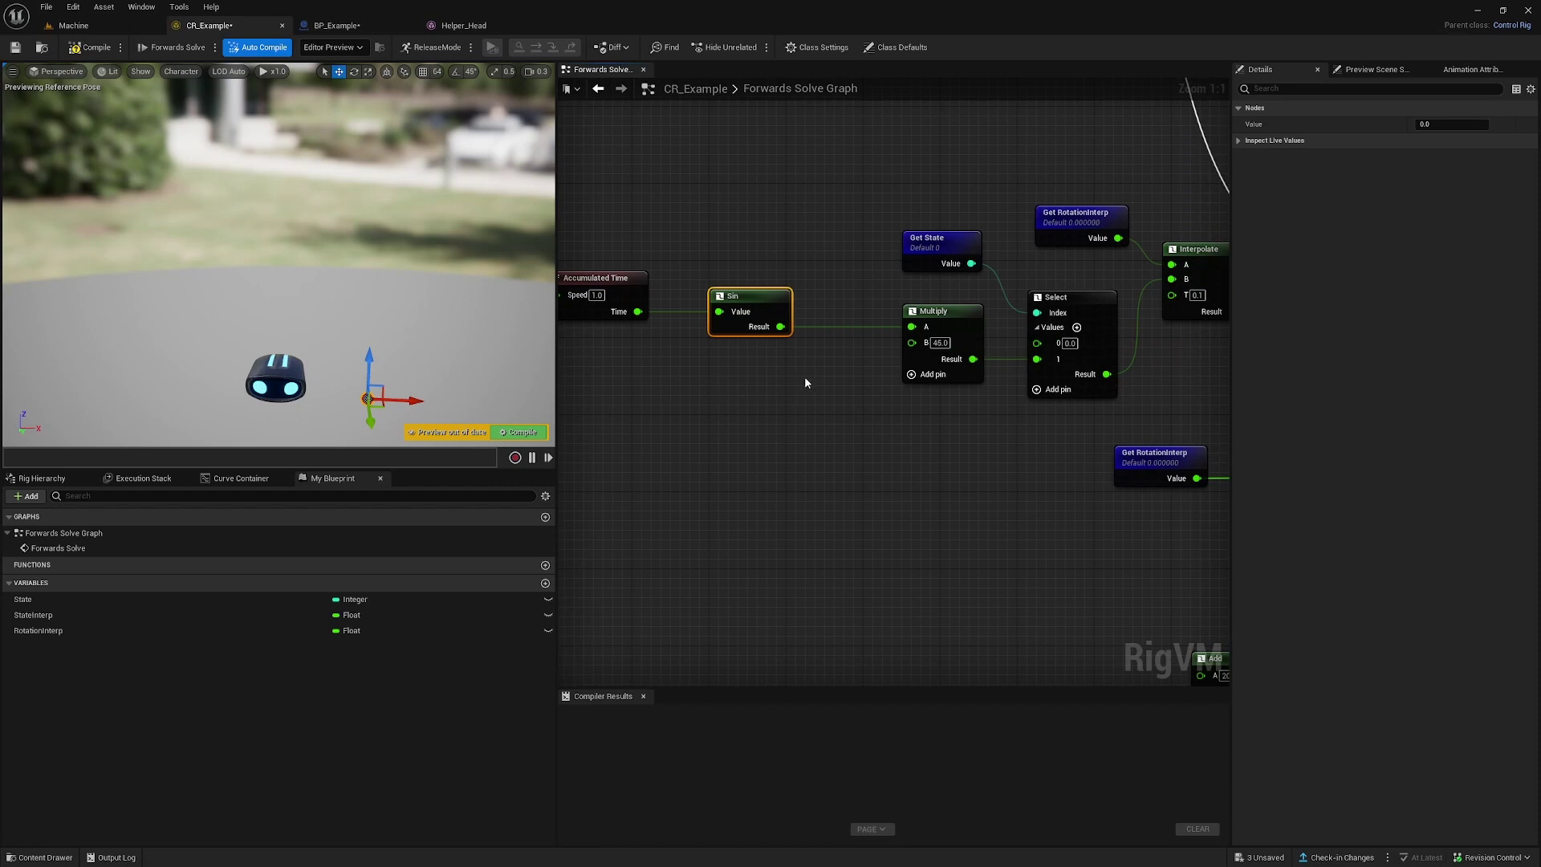
pyautogui.moveTo(949, 312); pyautogui.dragTo(900, 308)
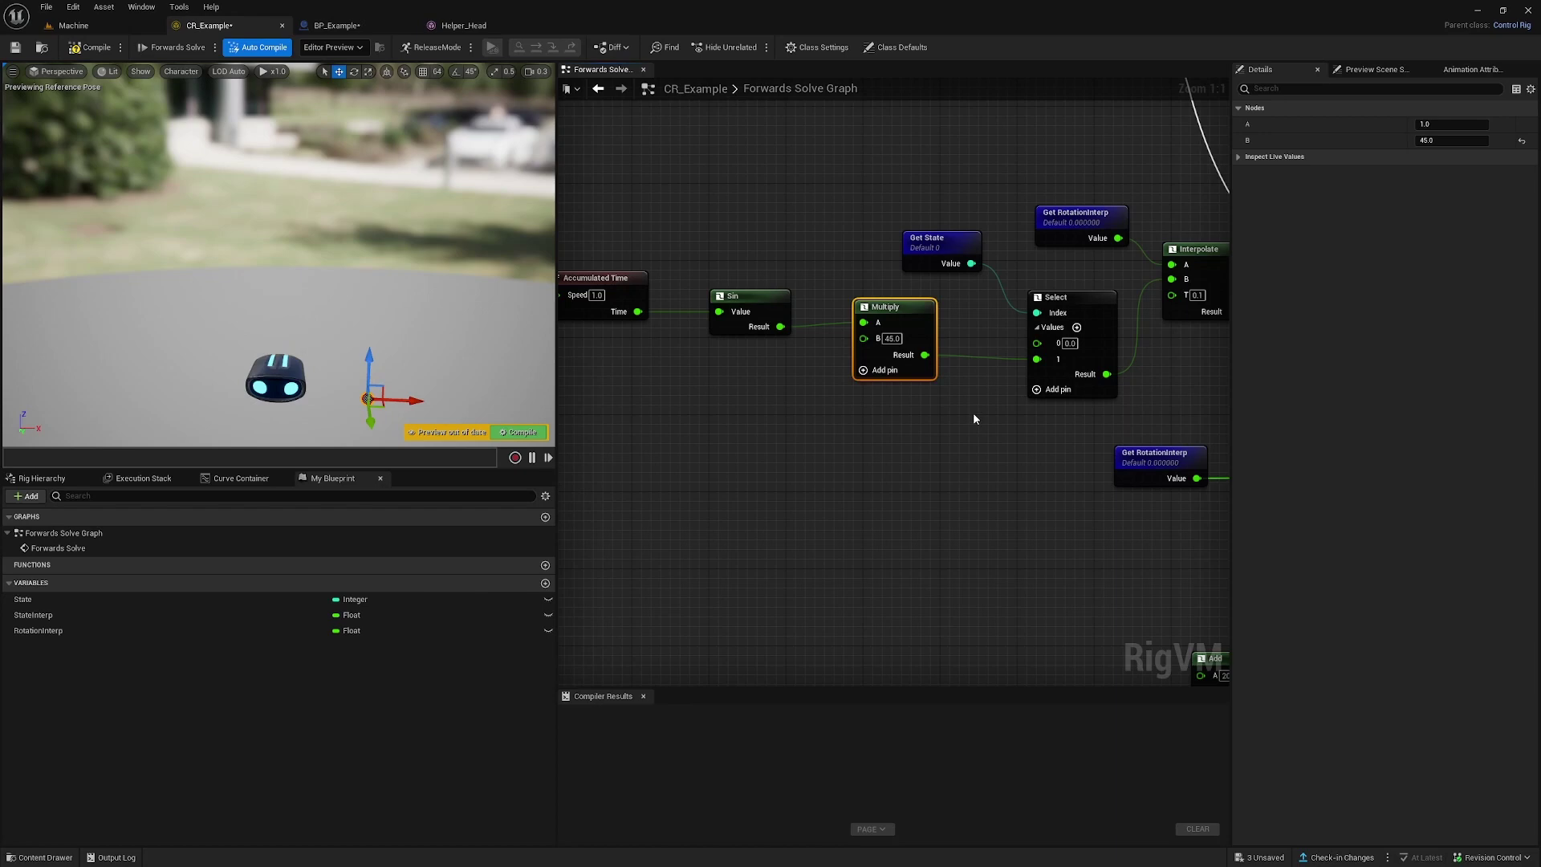
pyautogui.moveTo(1005, 434); pyautogui.dragTo(806, 432, button='right')
pyautogui.moveTo(1060, 211); pyautogui.dragTo(1122, 333)
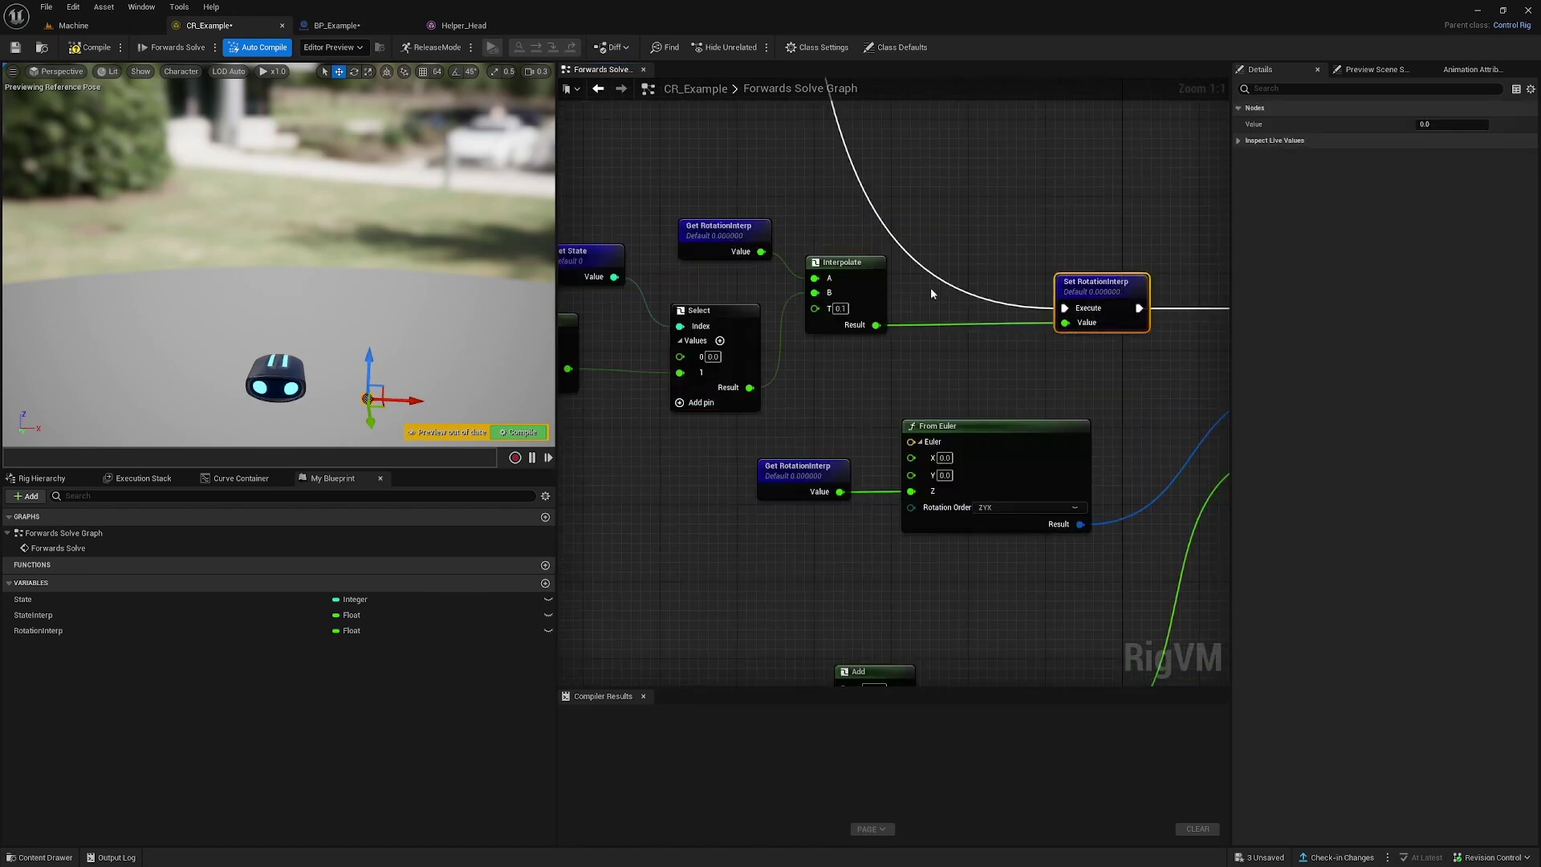
pyautogui.moveTo(899, 244); pyautogui.dragTo(796, 350)
pyautogui.keyDown('shift'); pyautogui.click(722, 231); pyautogui.keyUp('shift')
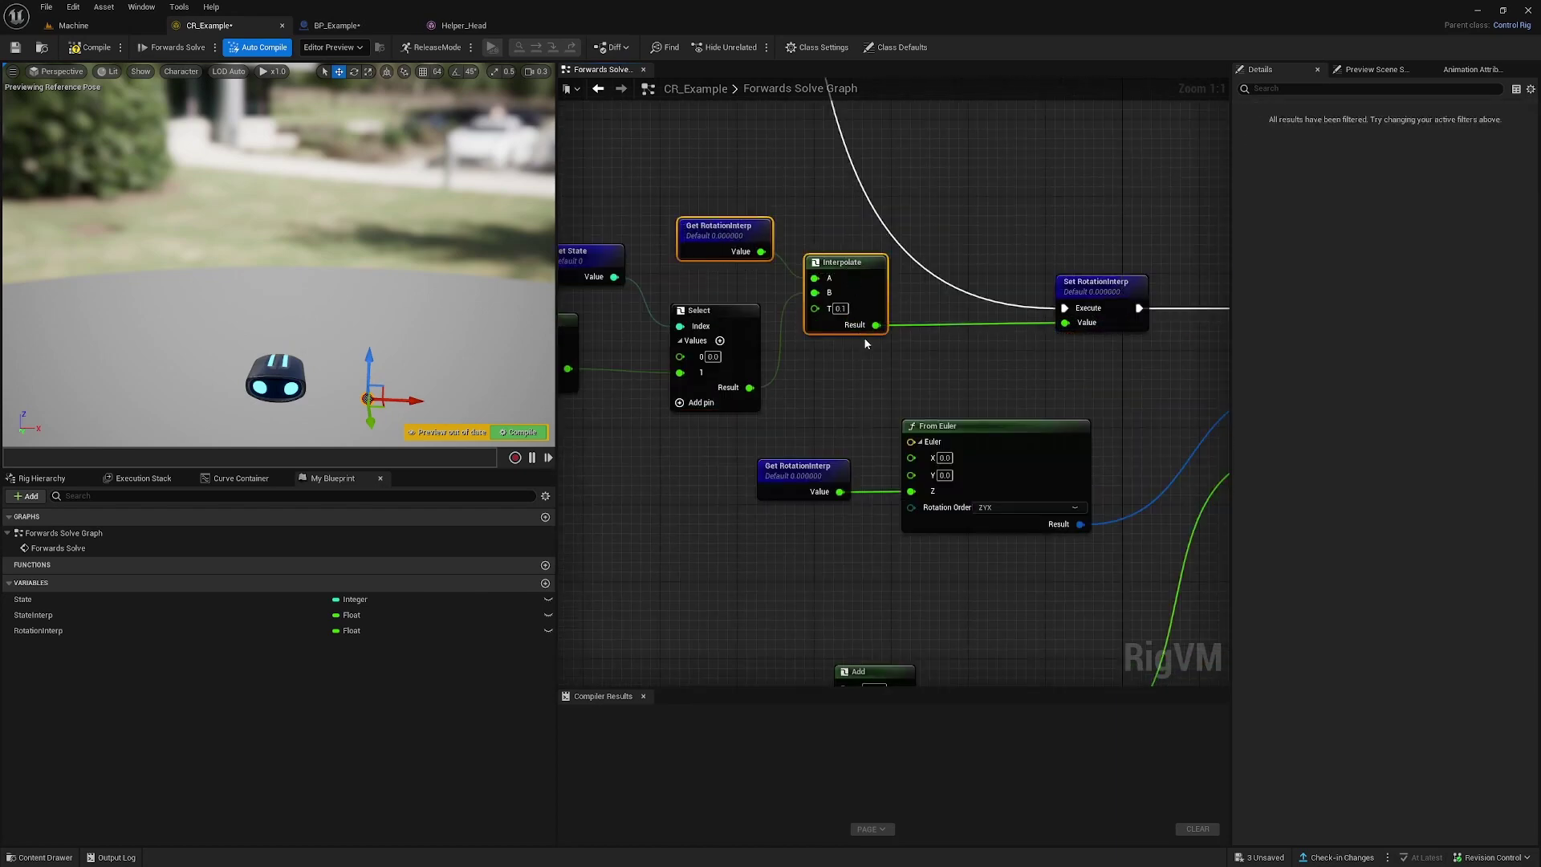
pyautogui.moveTo(866, 343); pyautogui.dragTo(750, 226, button='right')
pyautogui.moveTo(671, 442); pyautogui.dragTo(880, 317)
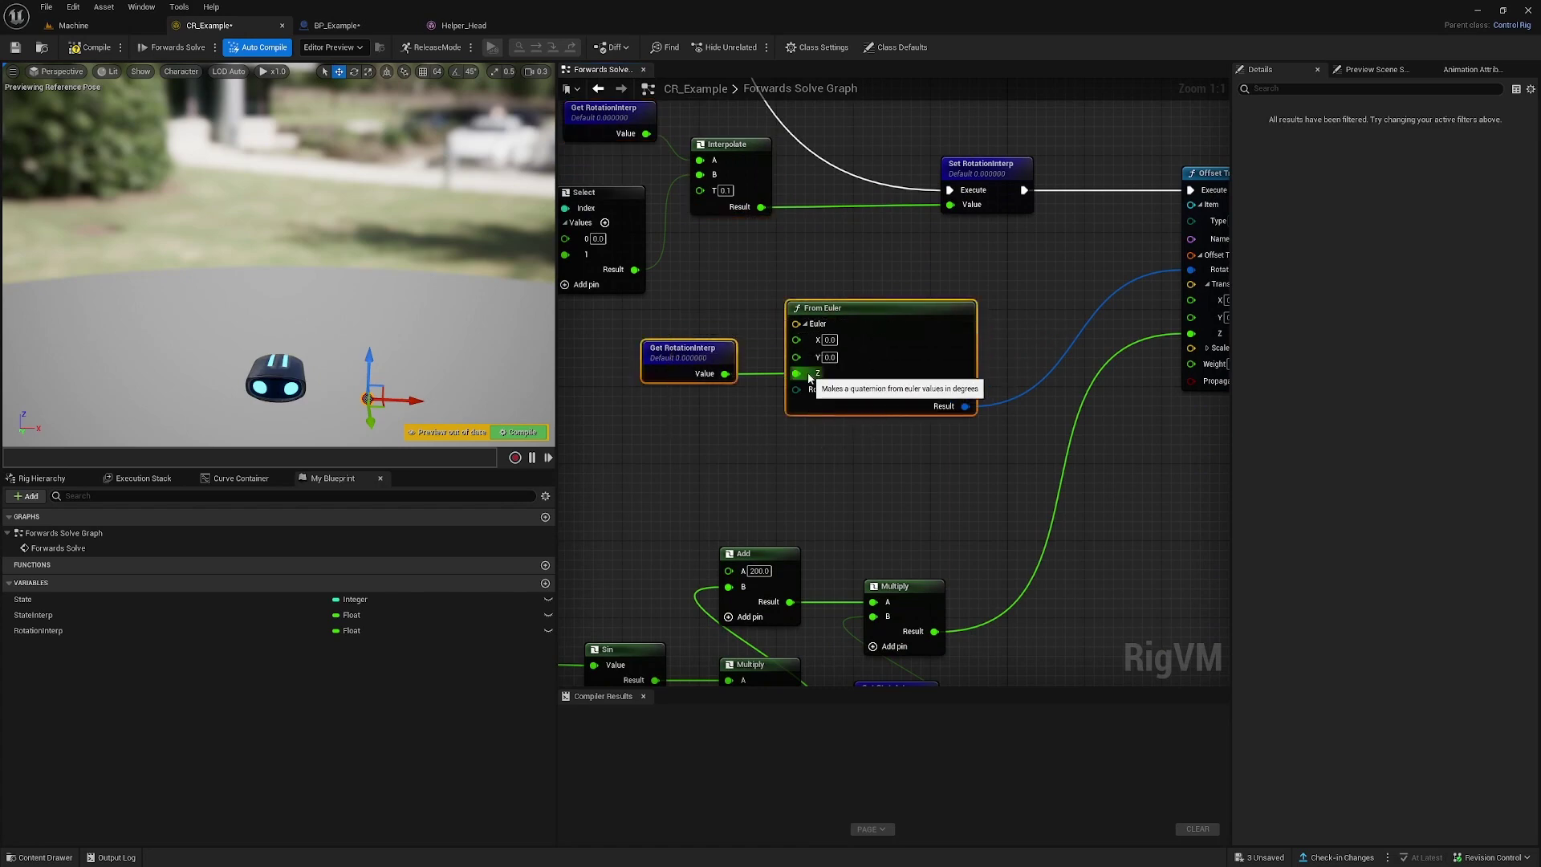
pyautogui.moveTo(1003, 361); pyautogui.dragTo(868, 376, button='right')
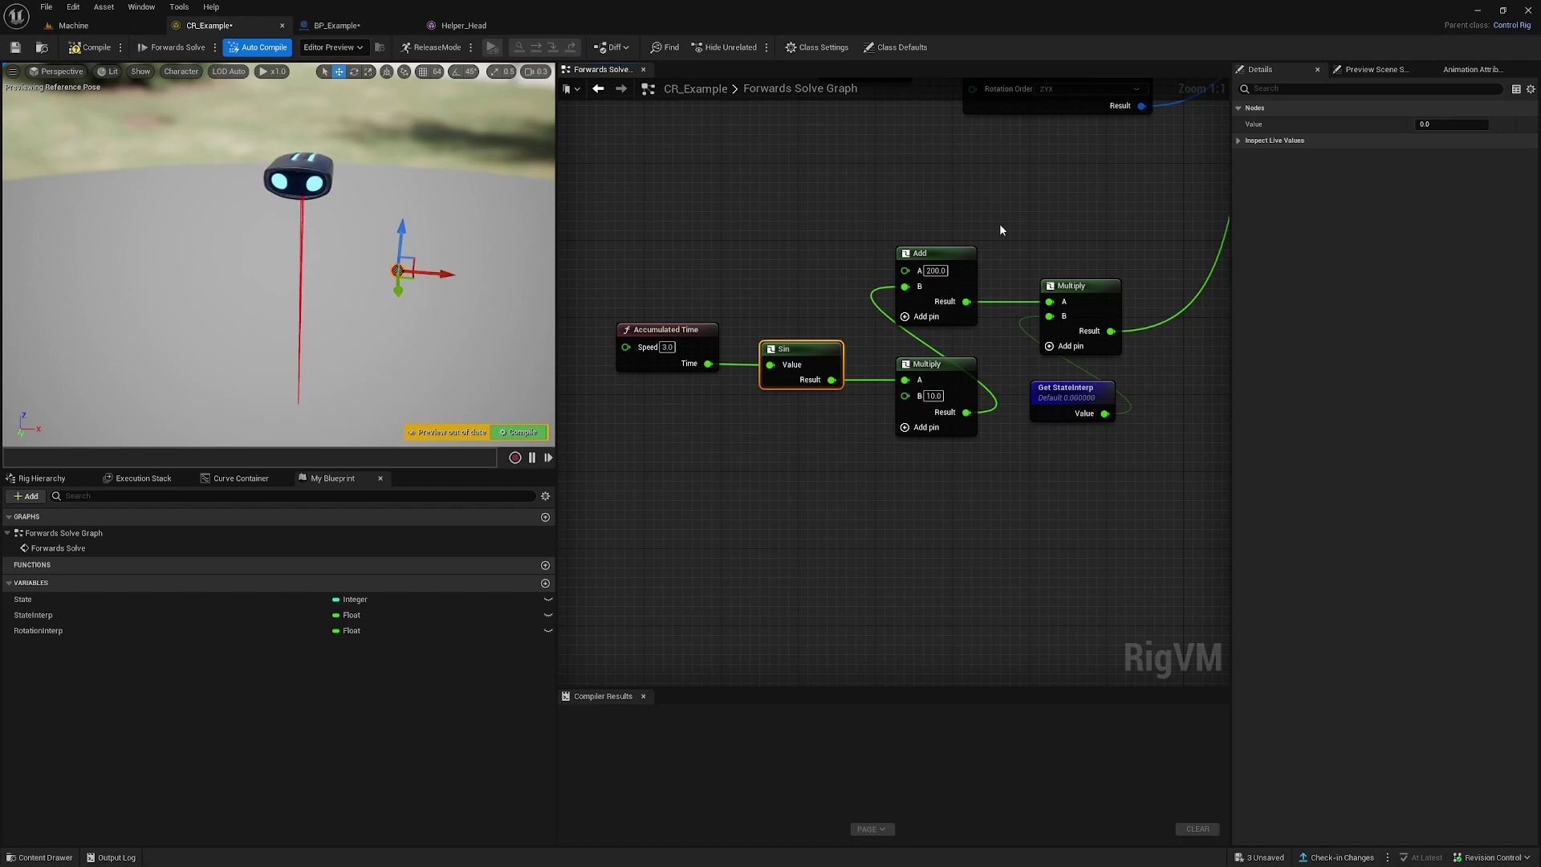
# - Trace the height logic from Accumulated Time through Sin, Multiply, Add and StateInterp to the Offset Transform's Z translation
pyautogui.moveTo(999, 223); pyautogui.dragTo(919, 233, button='right')
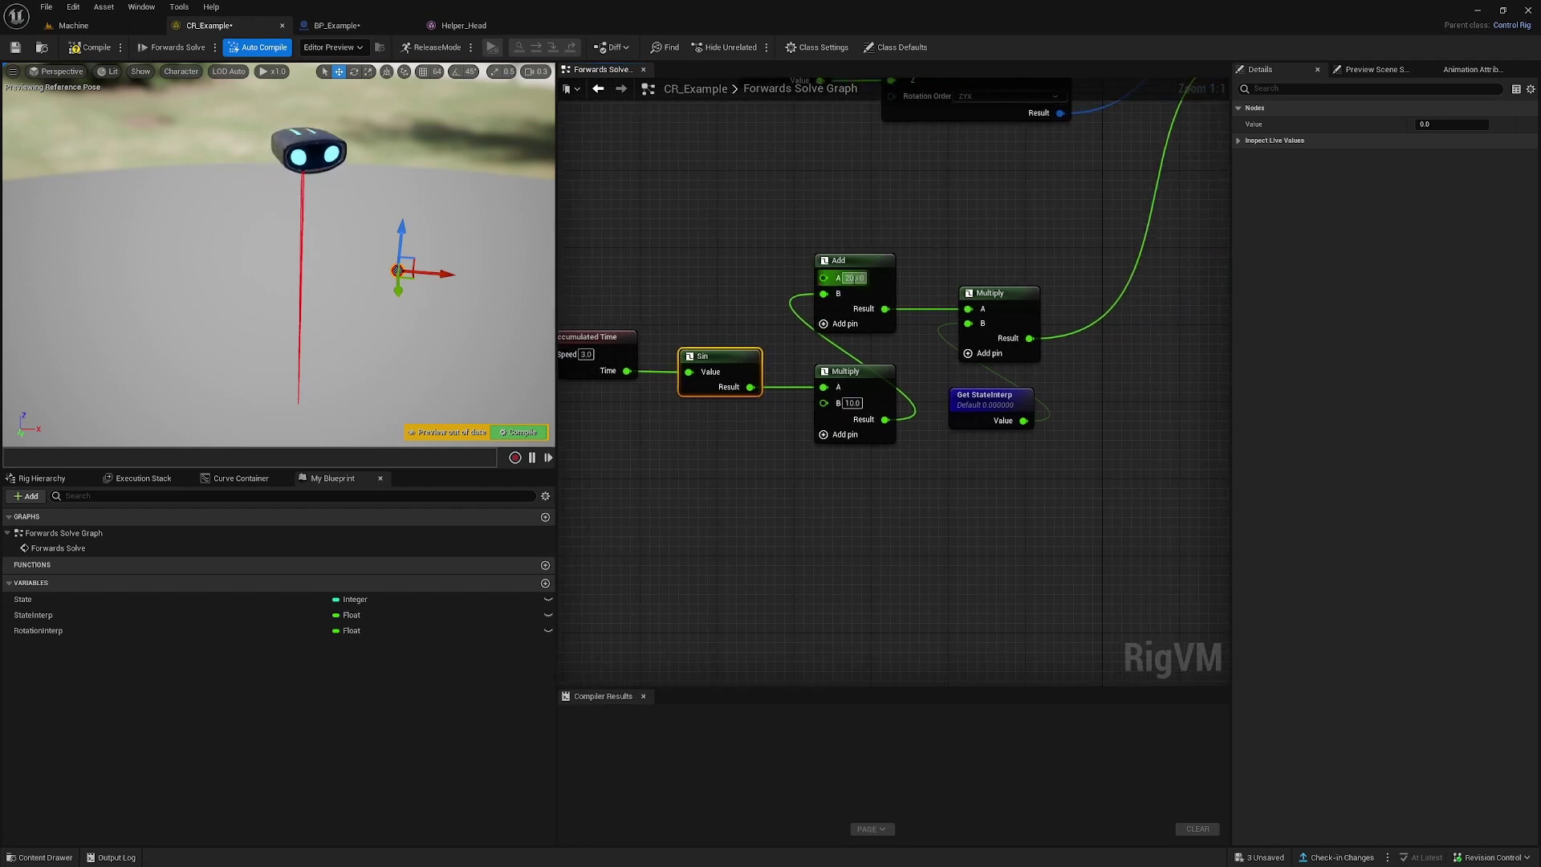
pyautogui.click(855, 278)
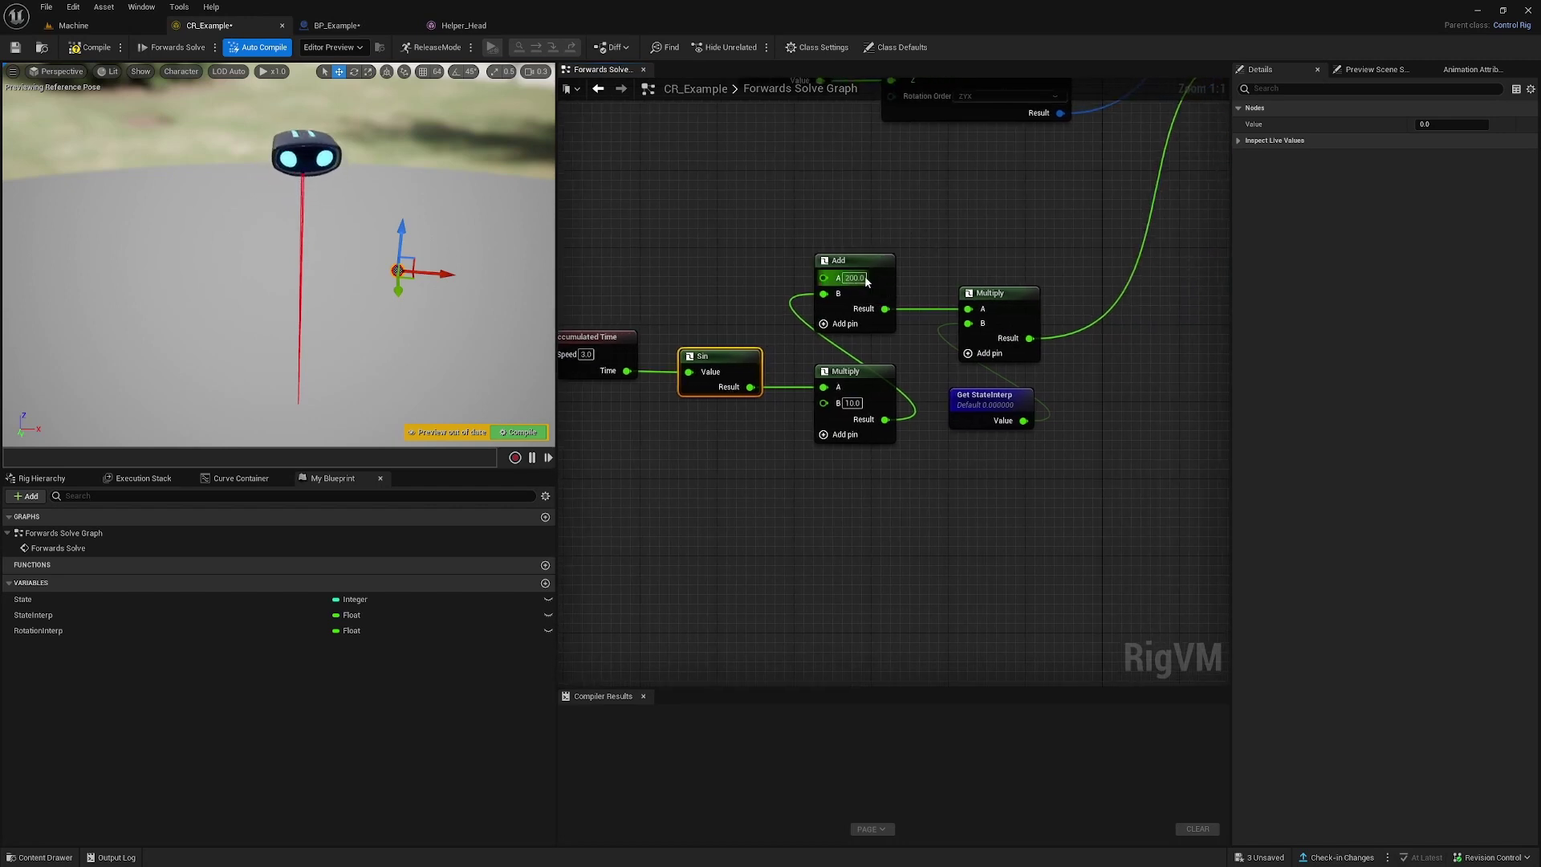
pyautogui.press('Return')
pyautogui.moveTo(789, 304); pyautogui.dragTo(907, 224, button='right')
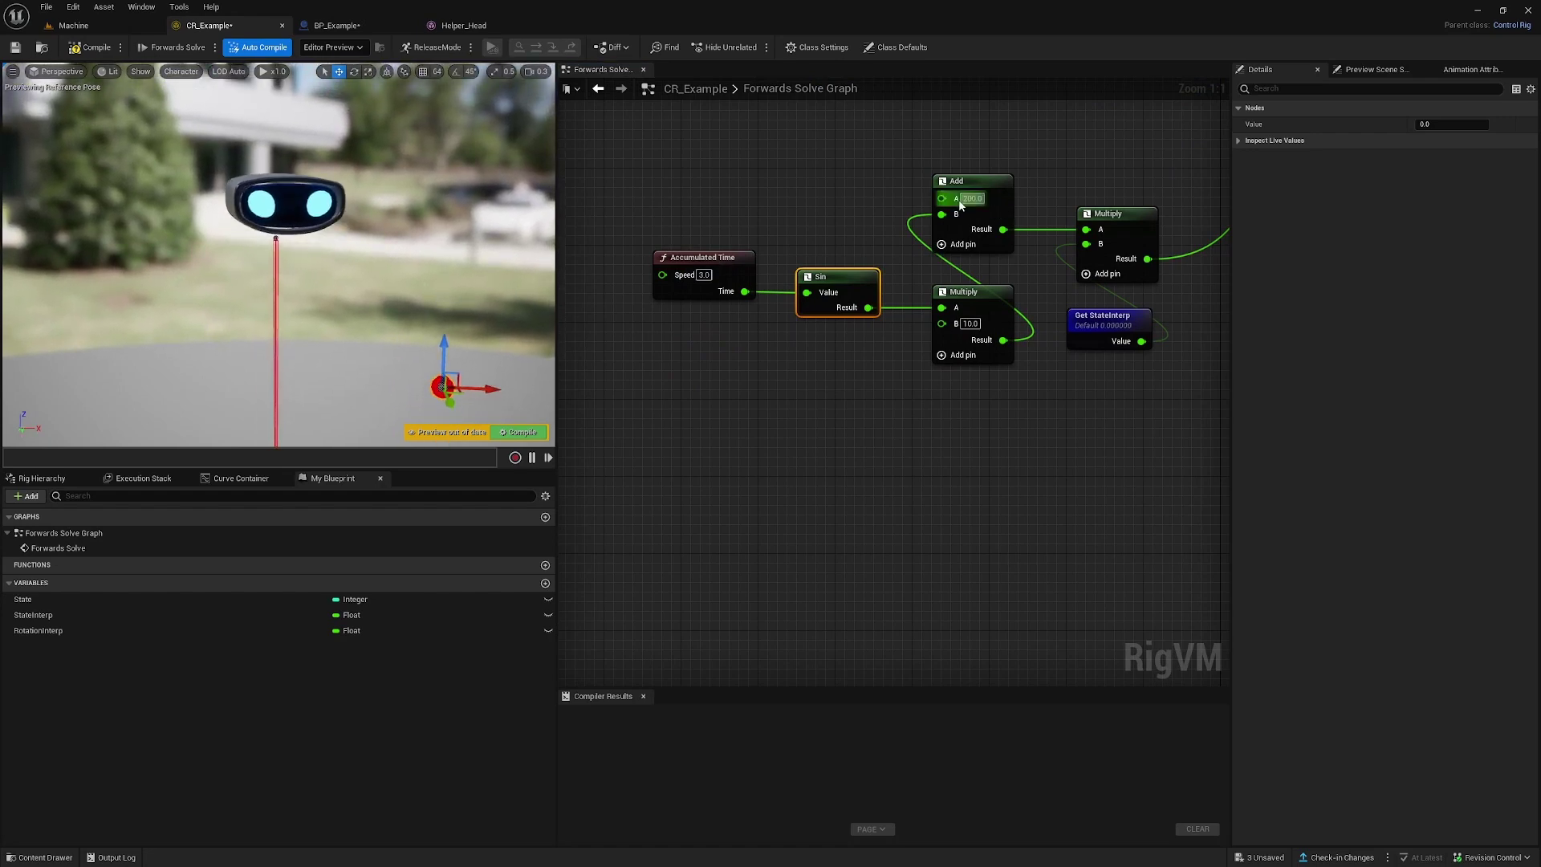
pyautogui.moveTo(980, 404); pyautogui.dragTo(715, 292)
pyautogui.moveTo(1134, 212); pyautogui.dragTo(873, 275, button='right')
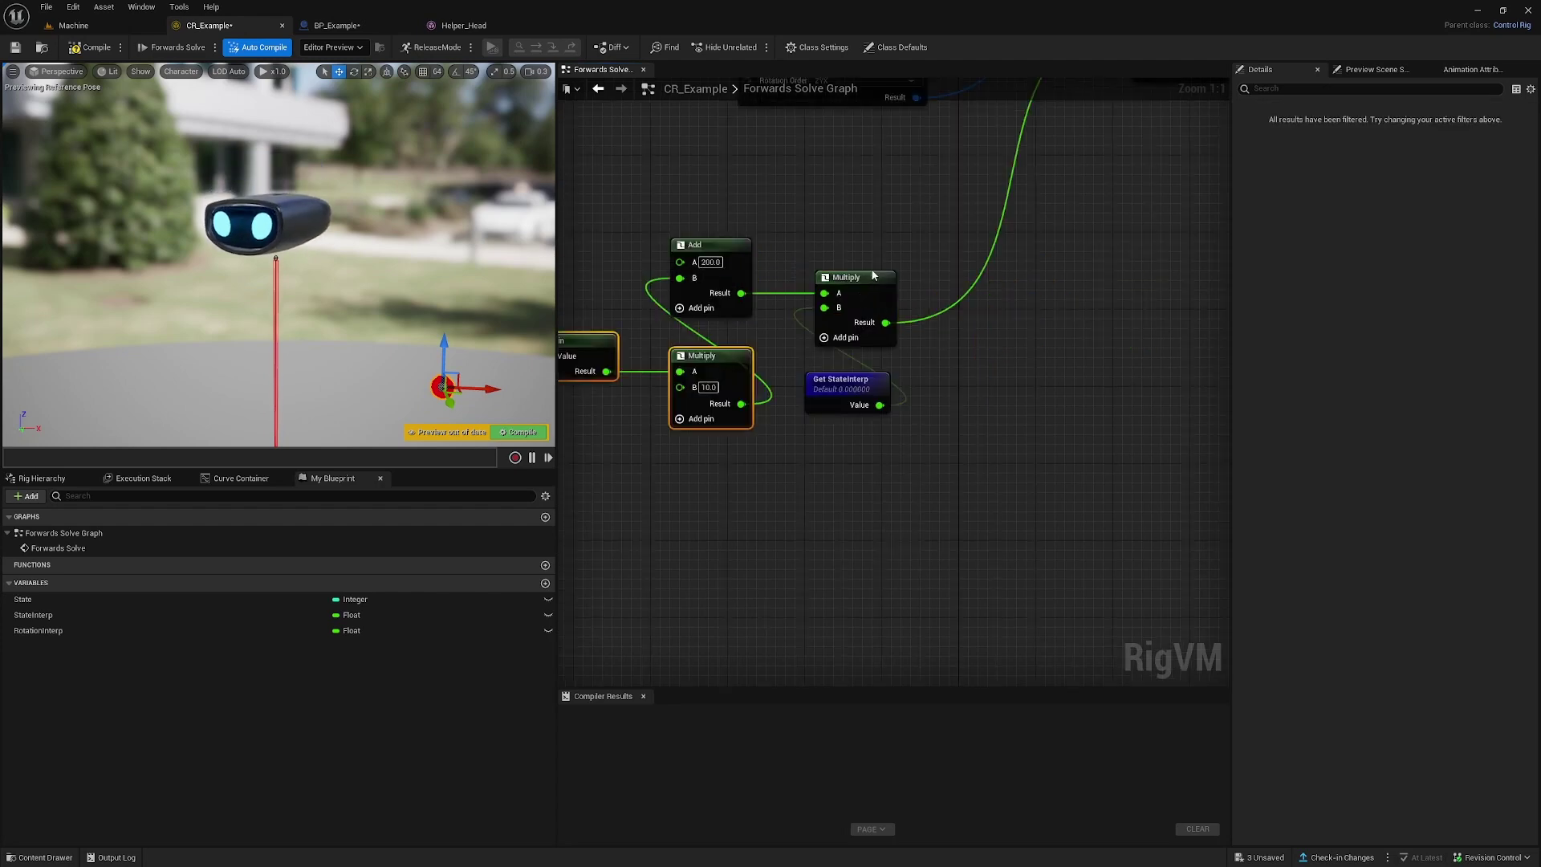
pyautogui.moveTo(809, 449); pyautogui.dragTo(946, 383)
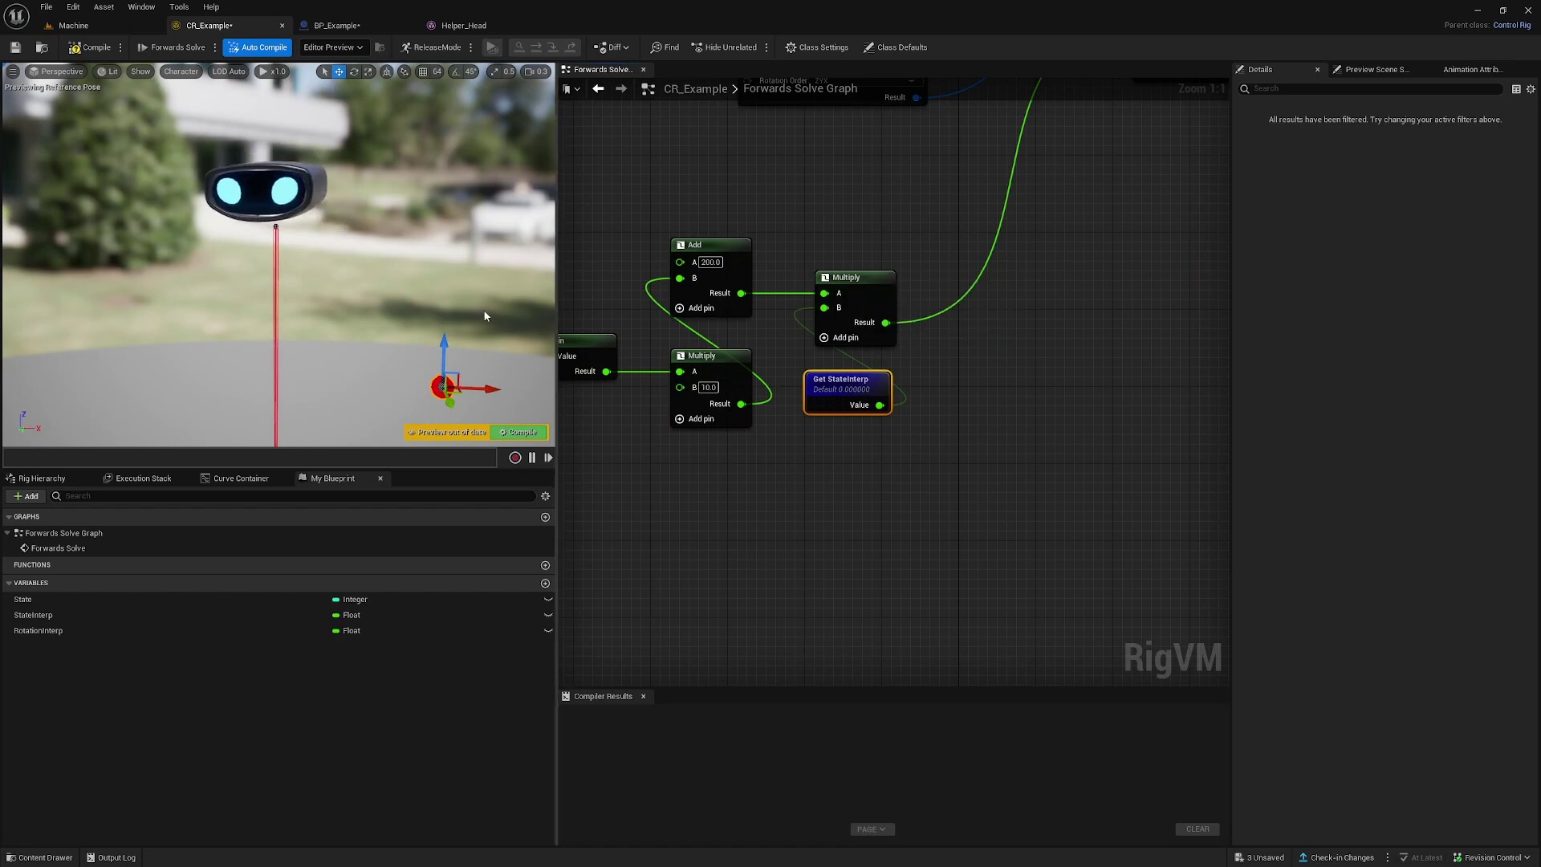
pyautogui.moveTo(483, 310); pyautogui.dragTo(467, 370, button='right')
pyautogui.moveTo(758, 336); pyautogui.dragTo(926, 279, button='right')
pyautogui.moveTo(586, 393); pyautogui.dragTo(907, 156)
pyautogui.moveTo(1003, 397); pyautogui.dragTo(668, 780, button='right')
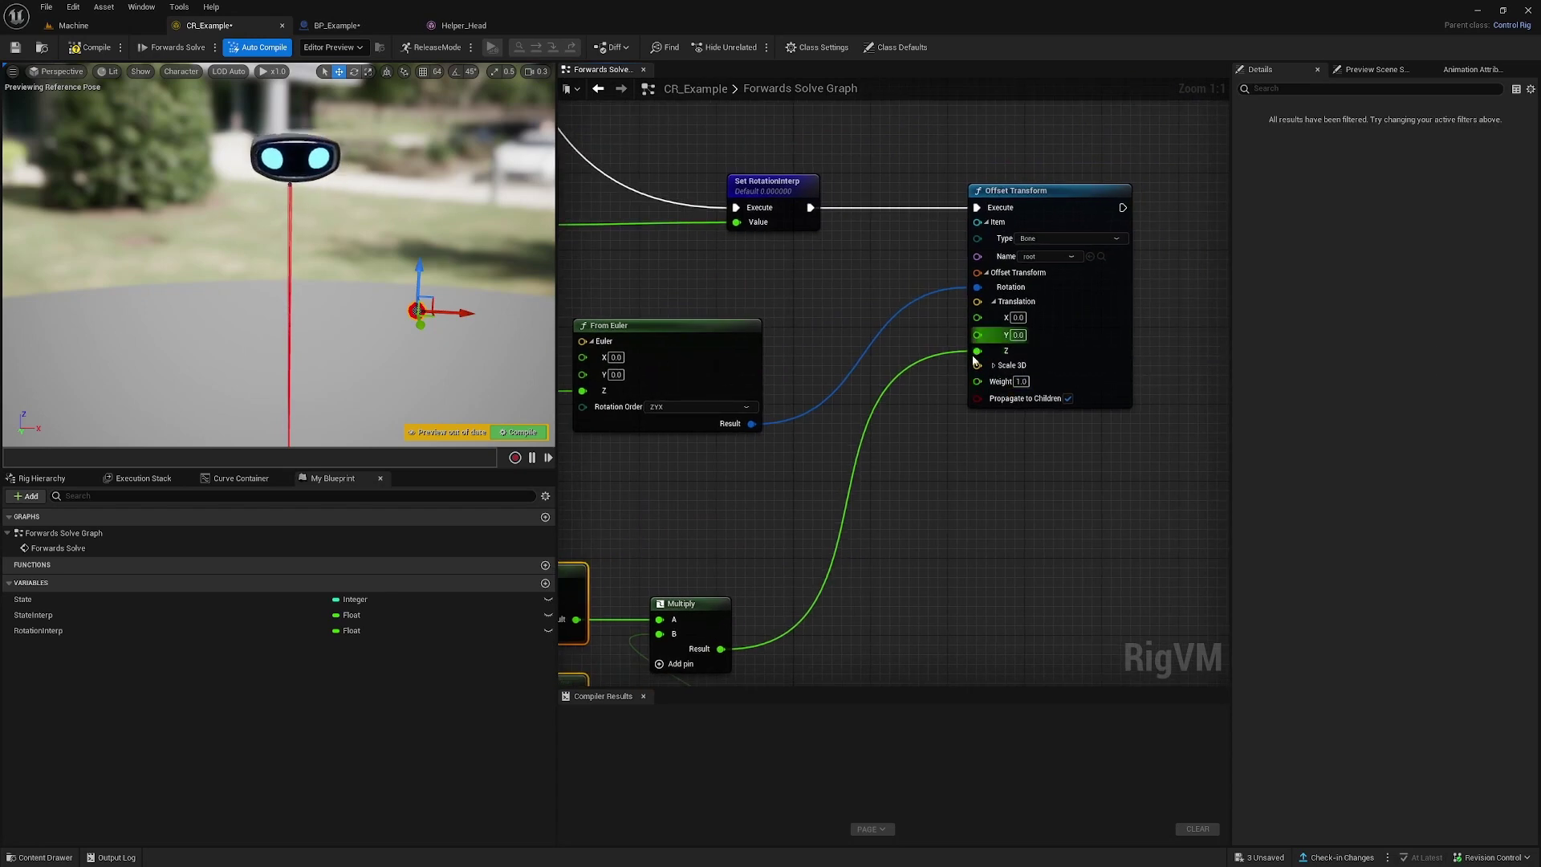
# - Compile the control rig and inspect the CR_Example component's element mappings on the Example actor in the level
pyautogui.click(520, 432)
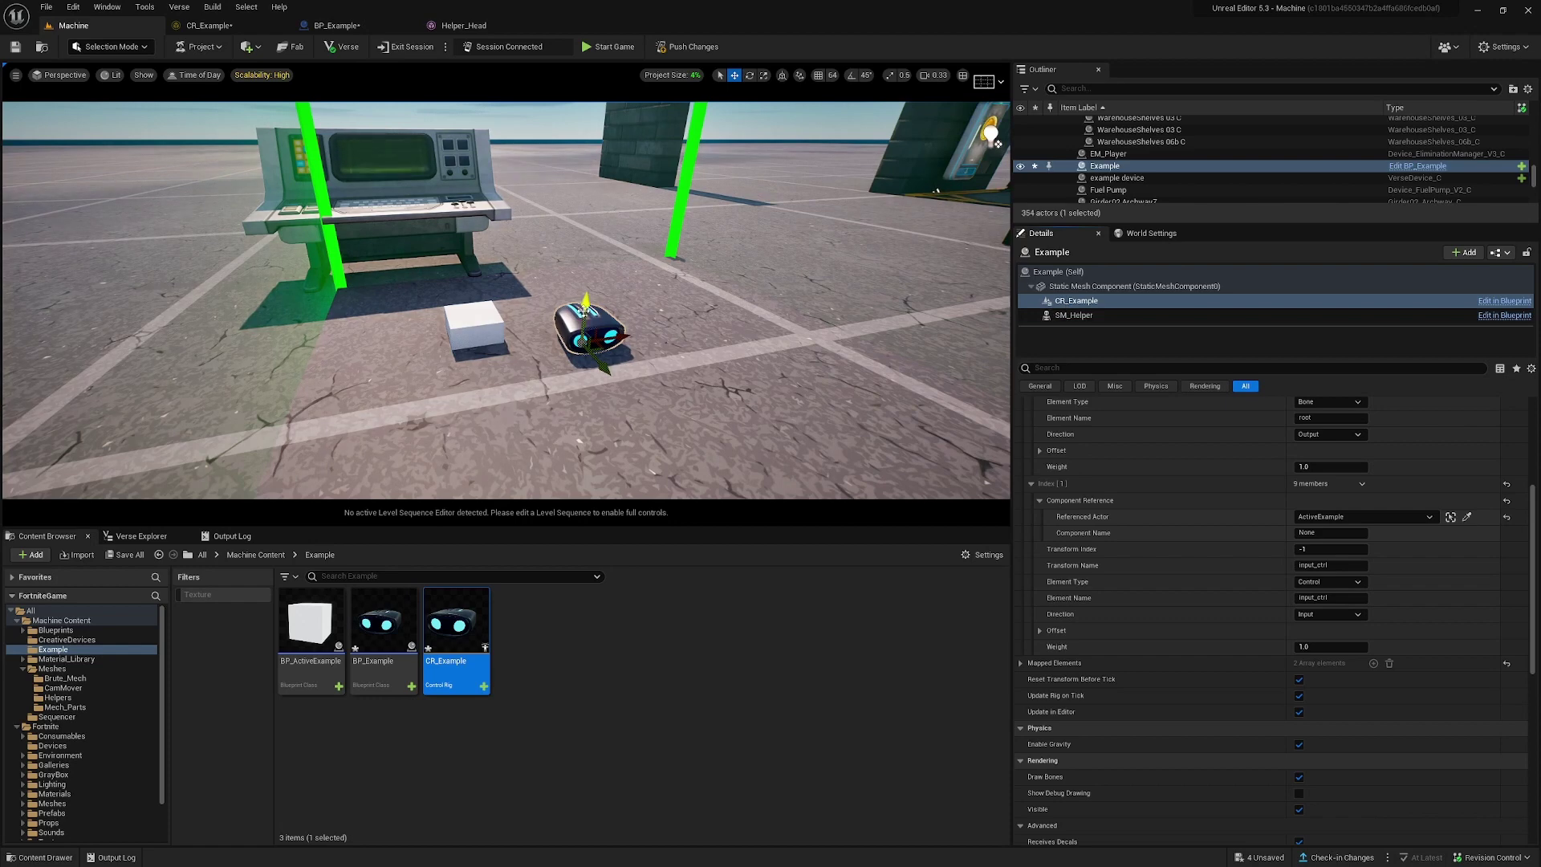
pyautogui.click(1102, 314)
pyautogui.click(1077, 302)
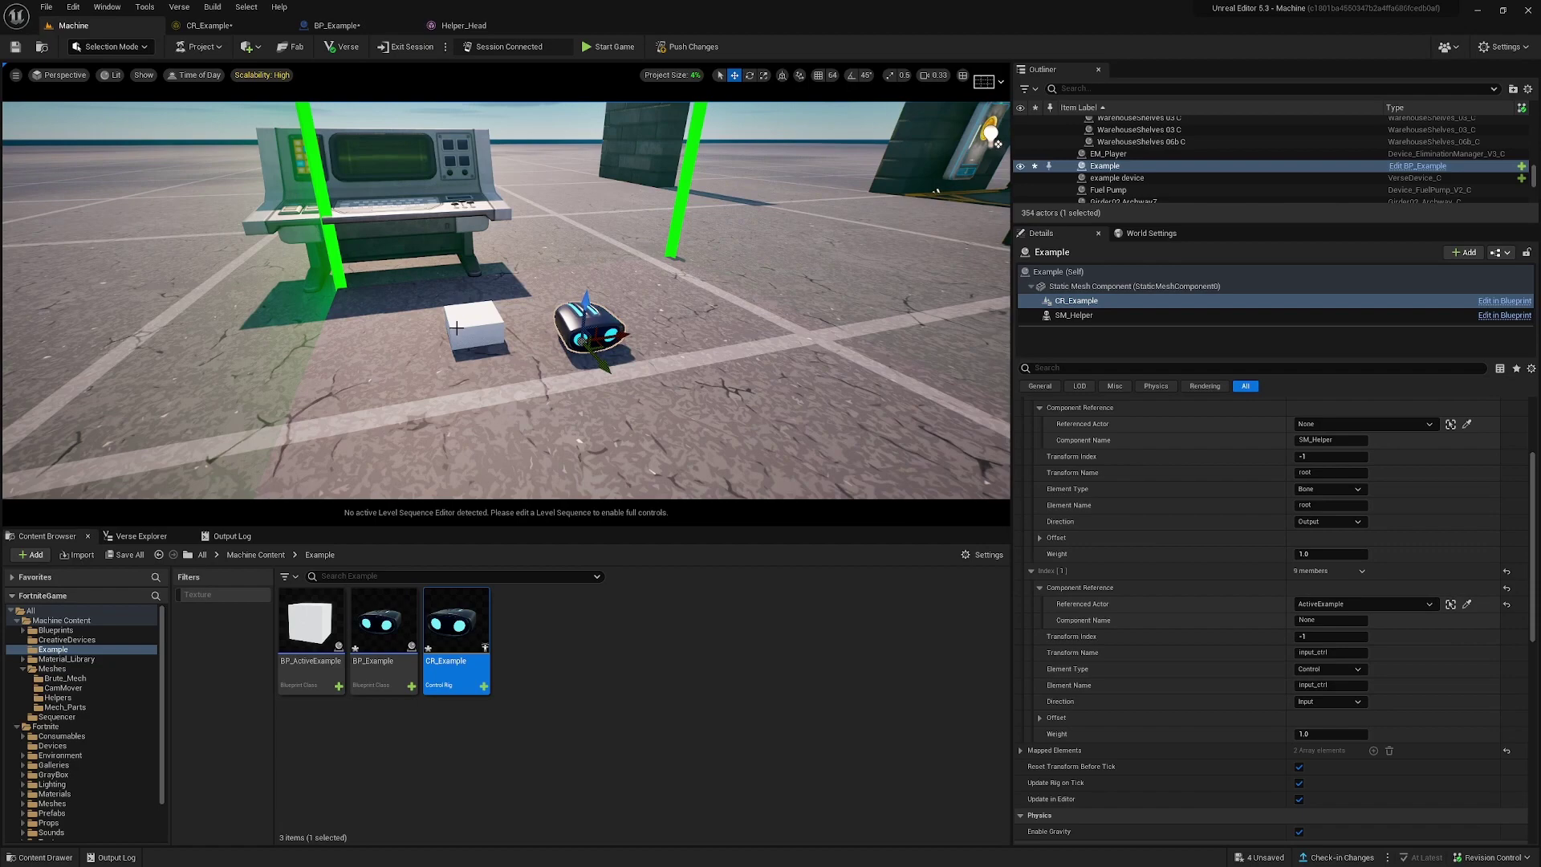
# - Switch to Visual Studio Code and examine the editable properties, InitPos variable and mutator zone event subscriptions in example_device.verse
pyautogui.hotkey('alt', 'Tab')
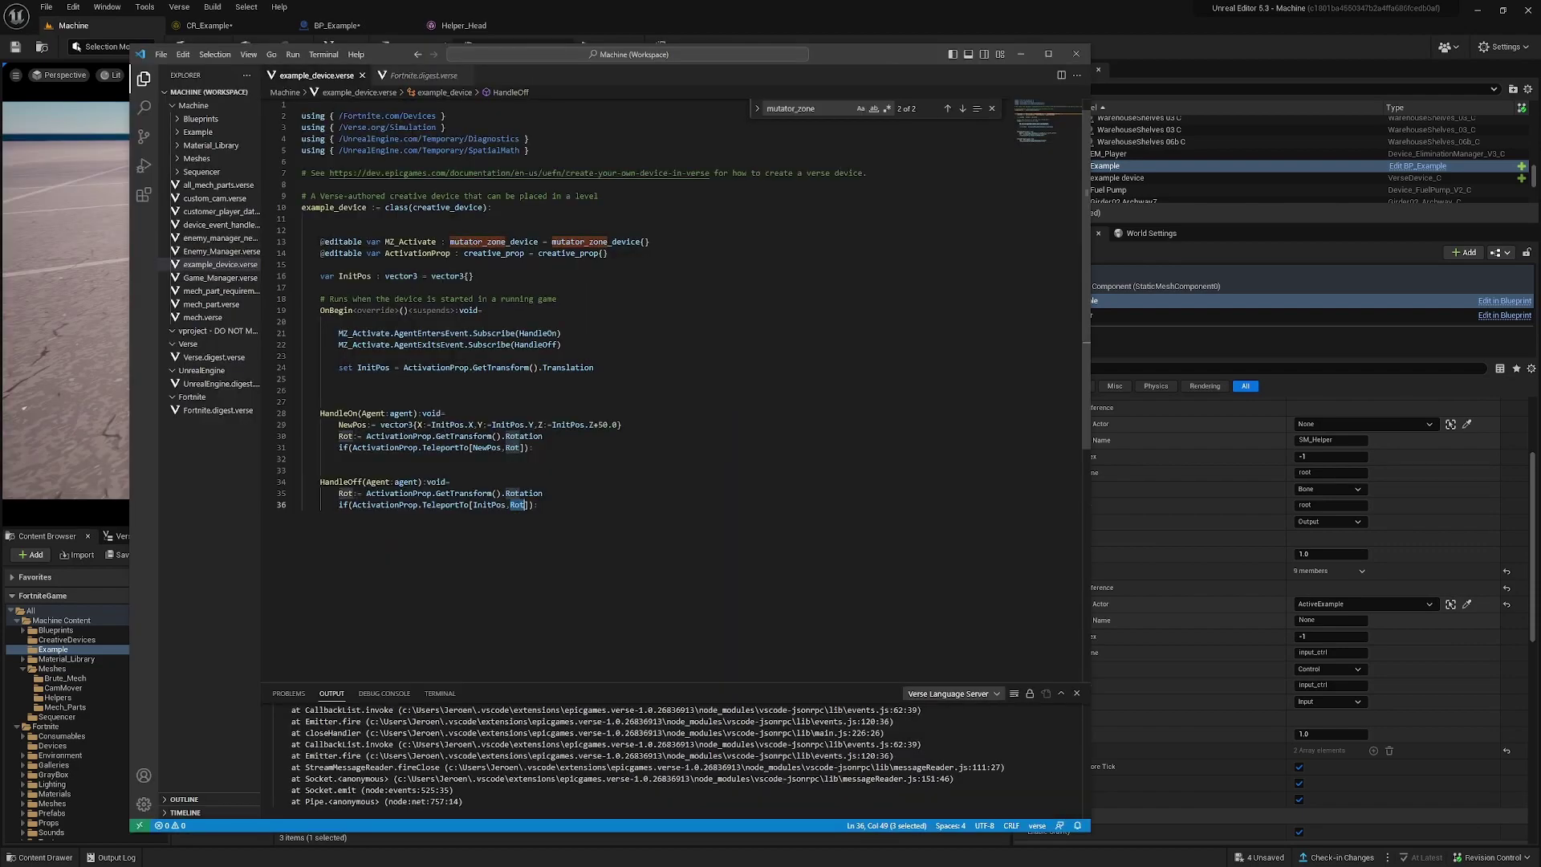
pyautogui.moveTo(648, 241); pyautogui.dragTo(342, 253)
pyautogui.moveTo(474, 276); pyautogui.dragTo(335, 276)
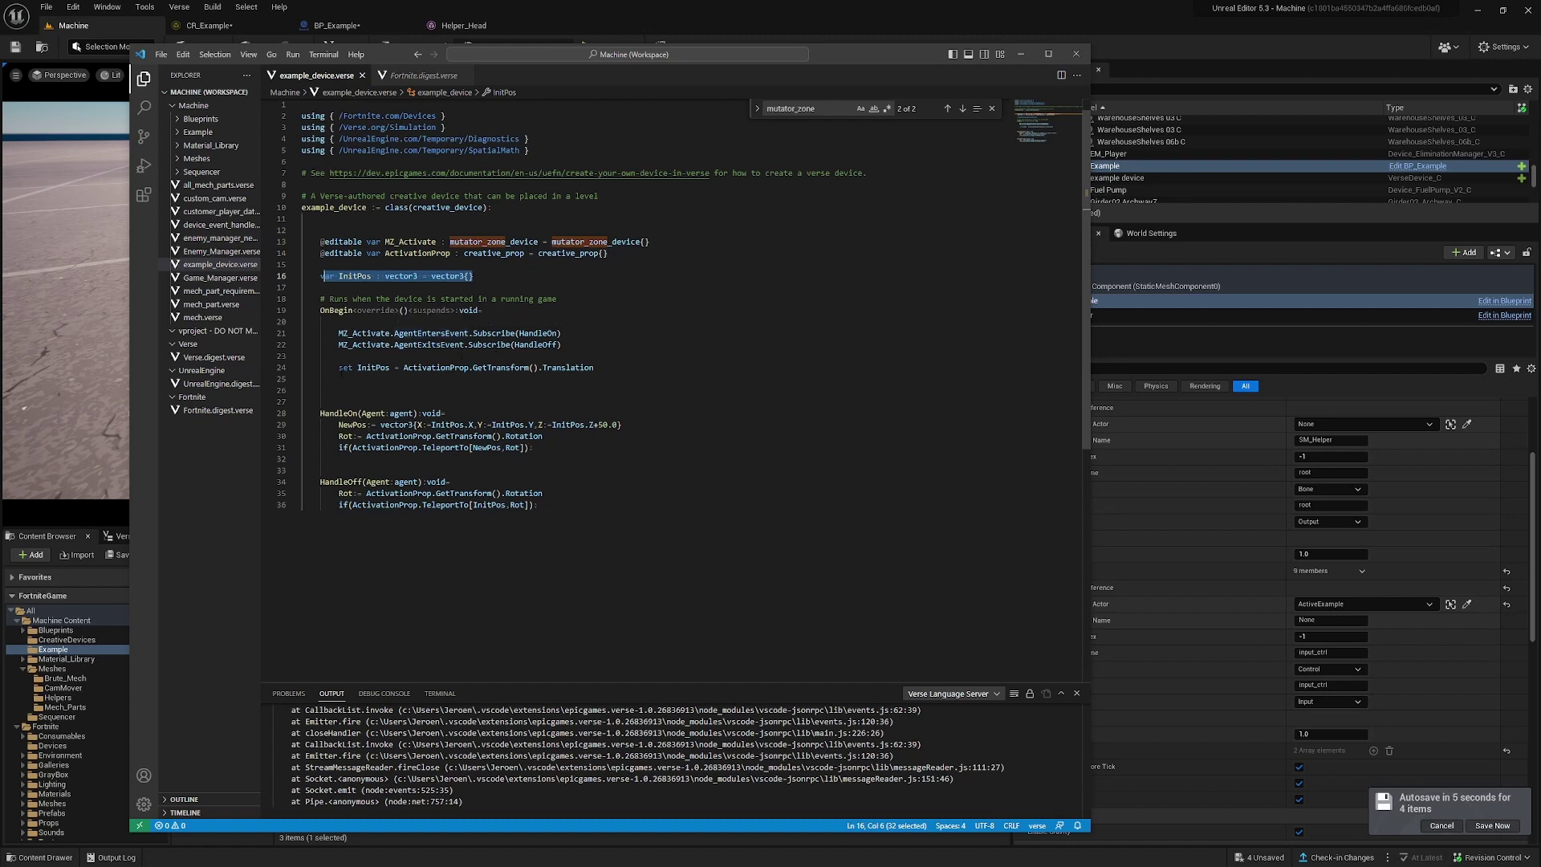
pyautogui.moveTo(335, 333); pyautogui.dragTo(560, 333)
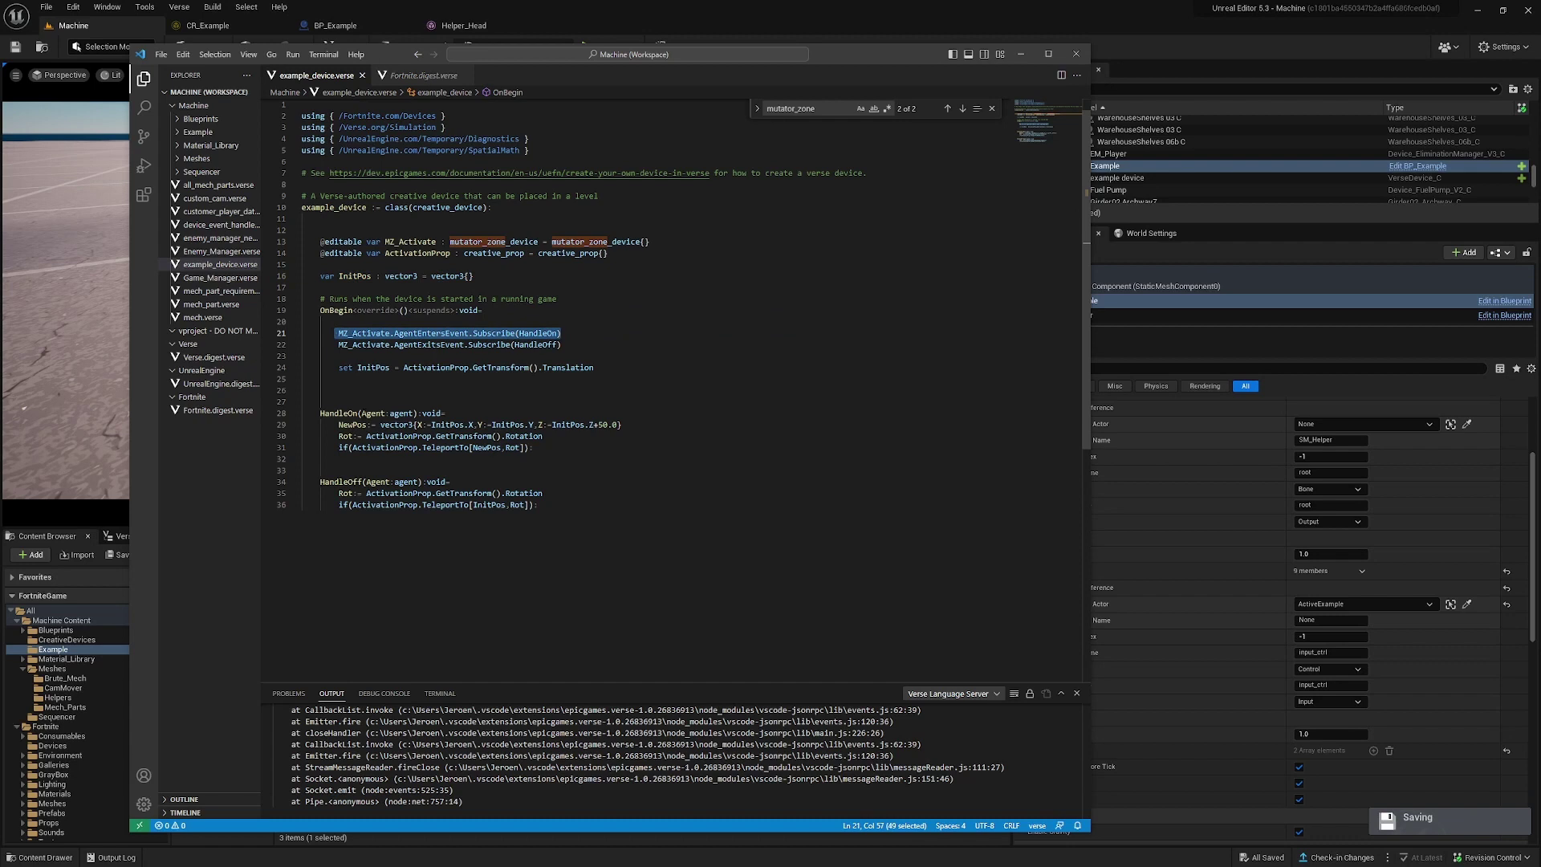
# - Examine how HandleOn computes NewPos from InitPos and how HandleOn and HandleOff teleport ActivationProp
pyautogui.moveTo(319, 413); pyautogui.dragTo(533, 447)
pyautogui.click(399, 425)
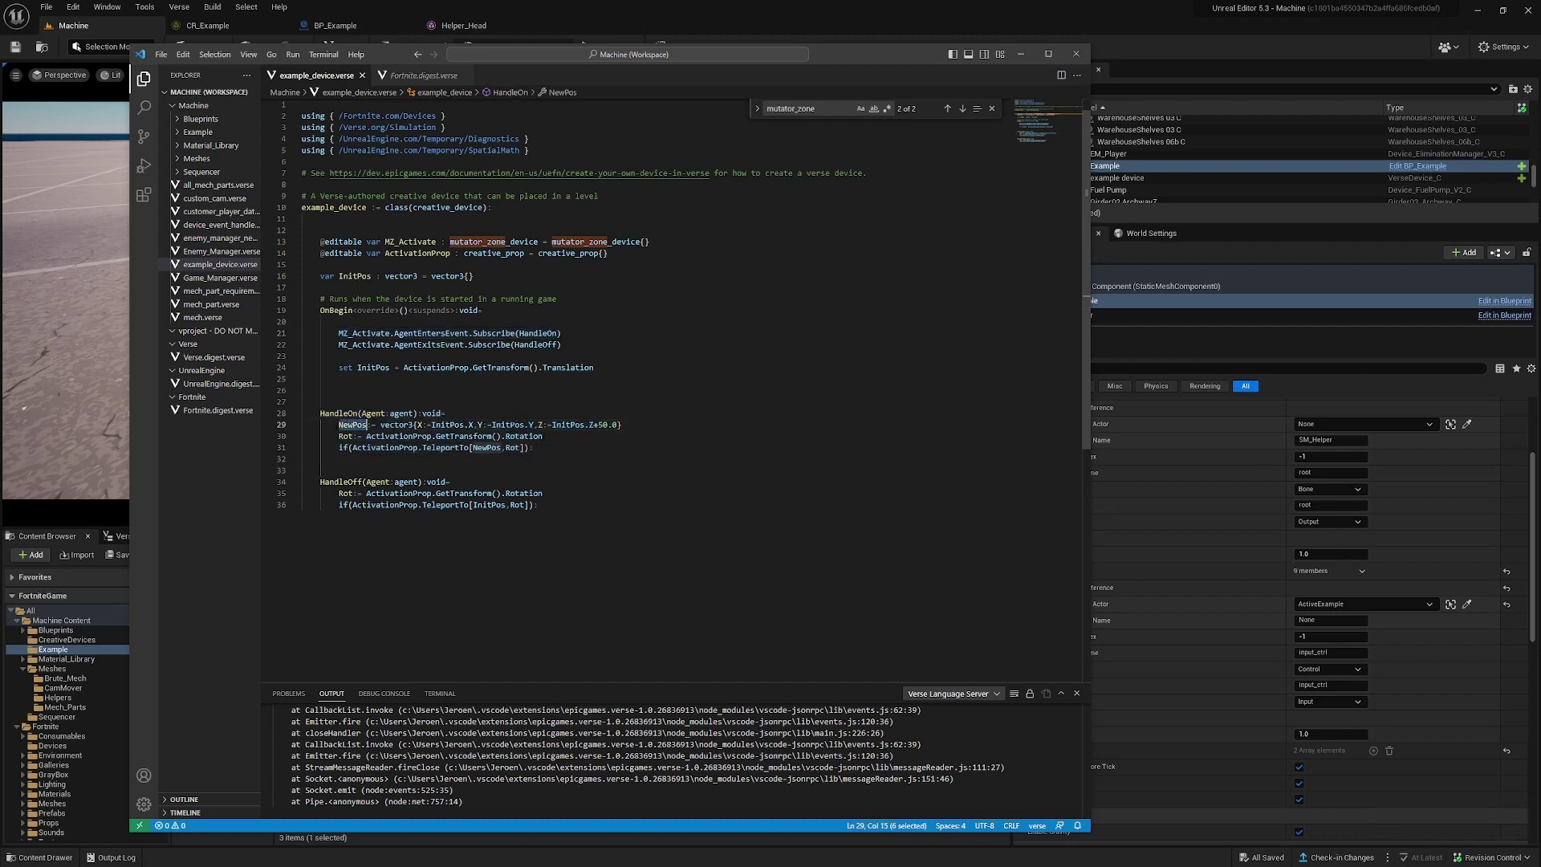
pyautogui.moveTo(619, 425); pyautogui.dragTo(370, 447)
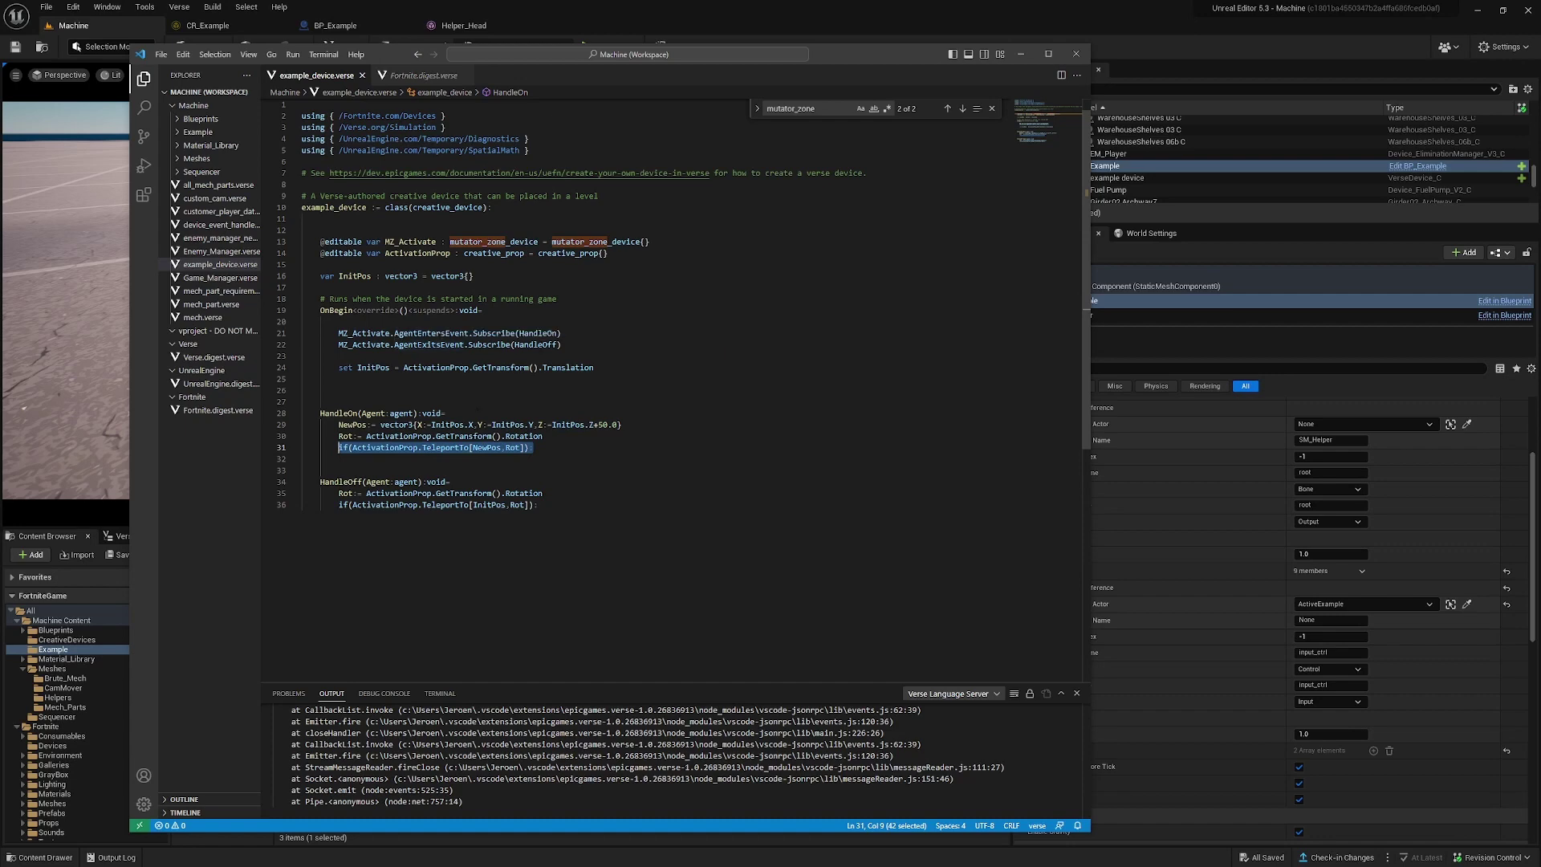
pyautogui.moveTo(505, 505); pyautogui.dragTo(482, 504)
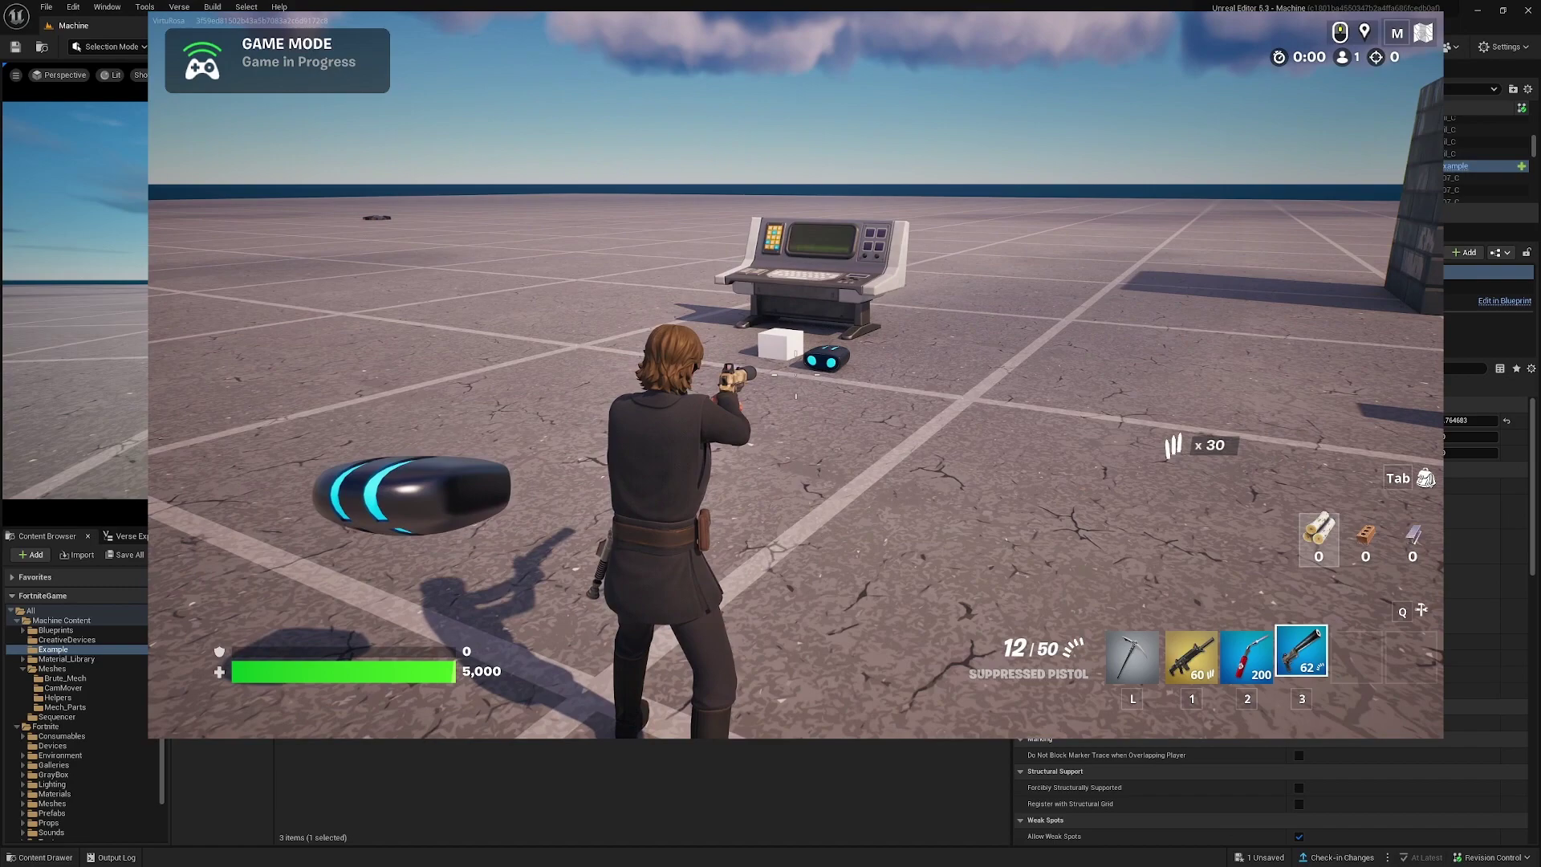
# - Test the helper head's activation in the running game by walking the character toward the console and back away twice
pyautogui.press('w')
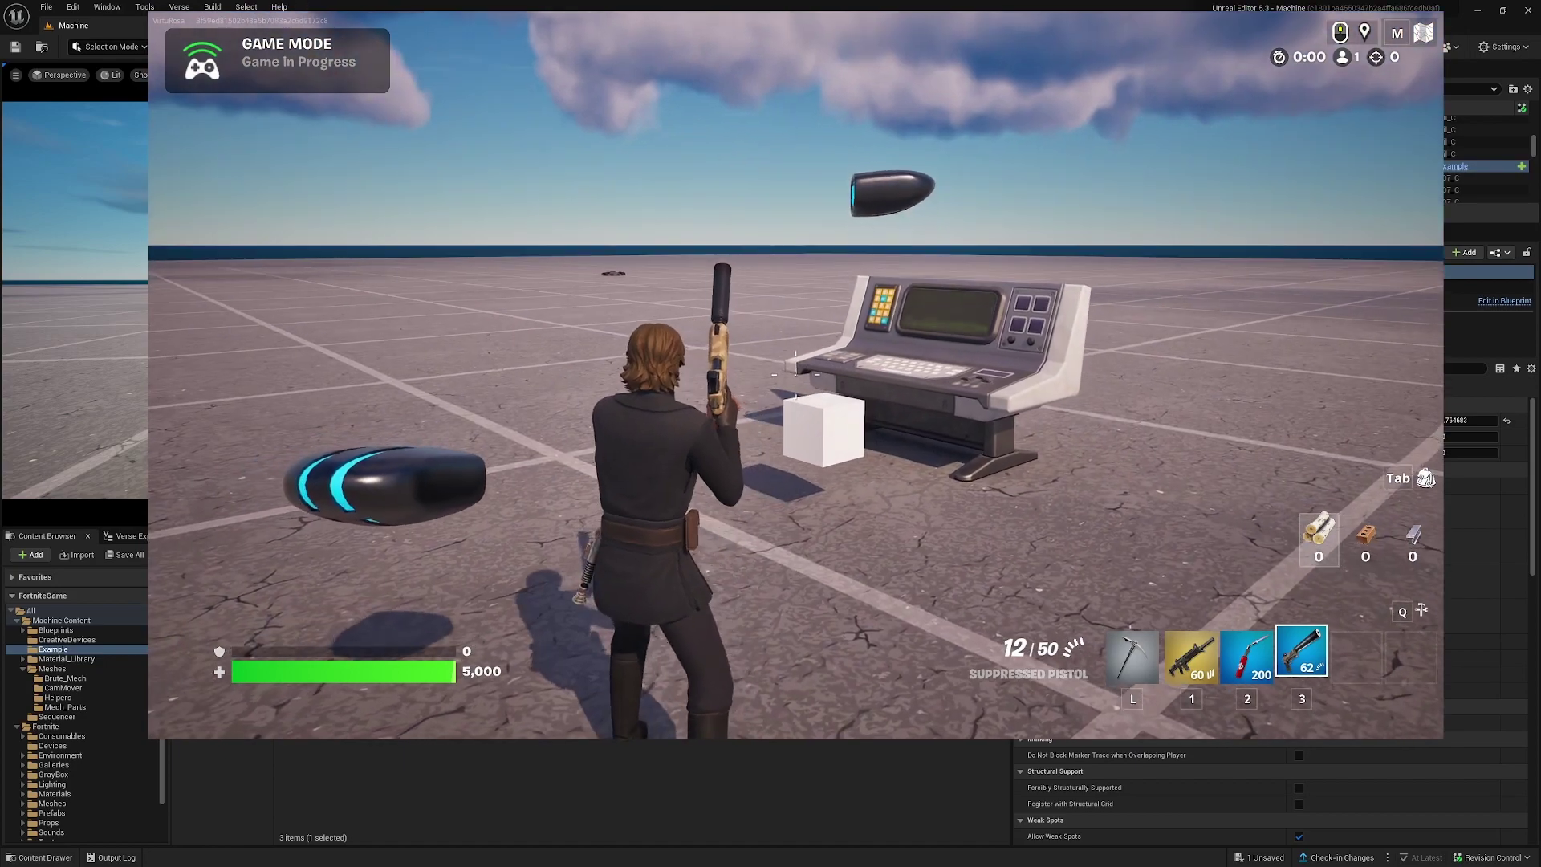
pyautogui.press('s')
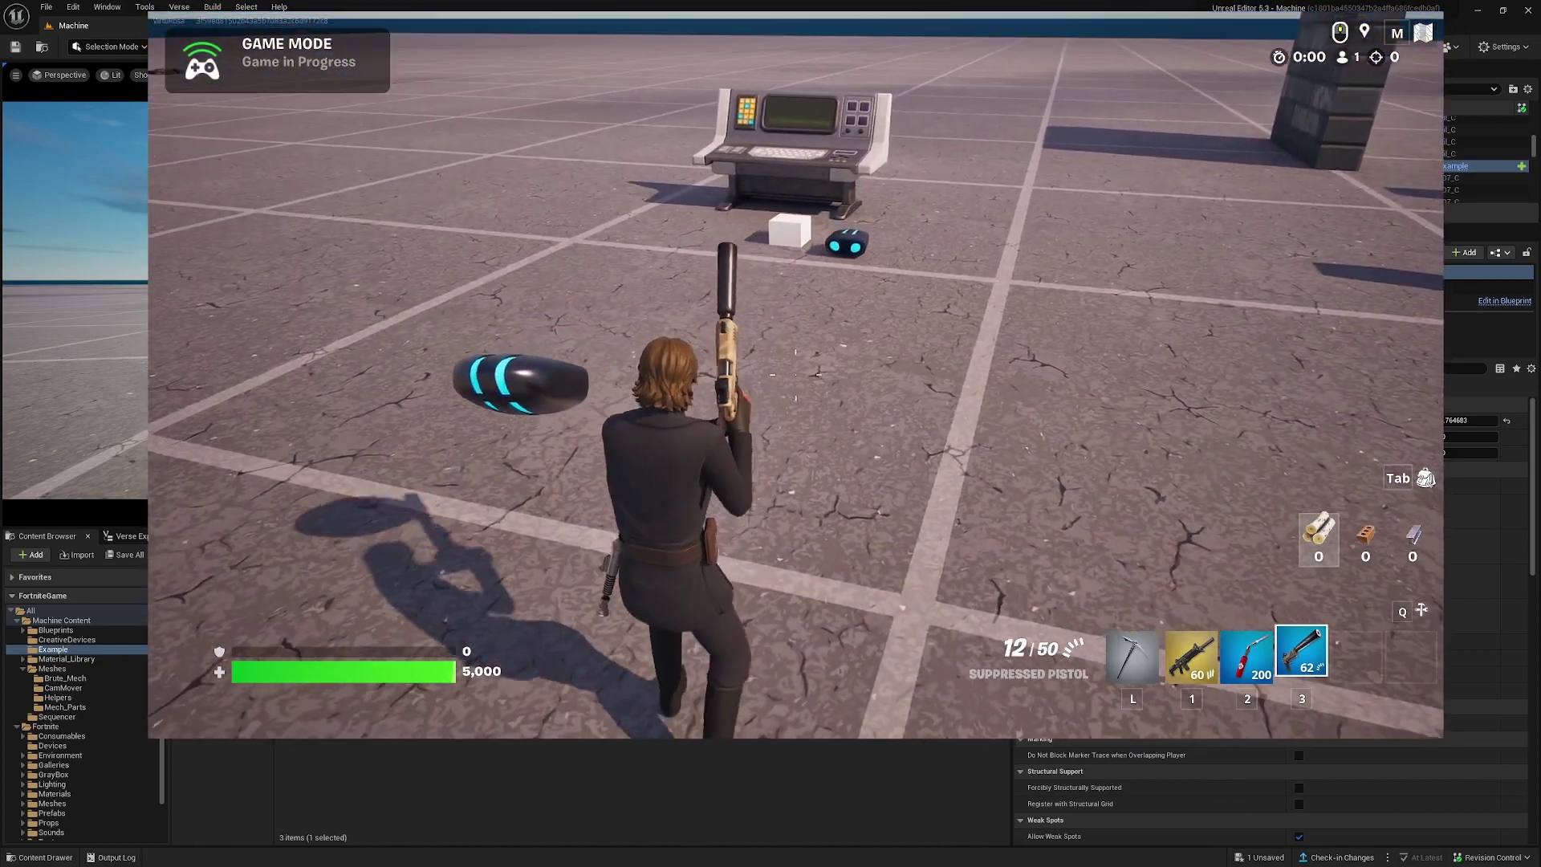
pyautogui.press('w')
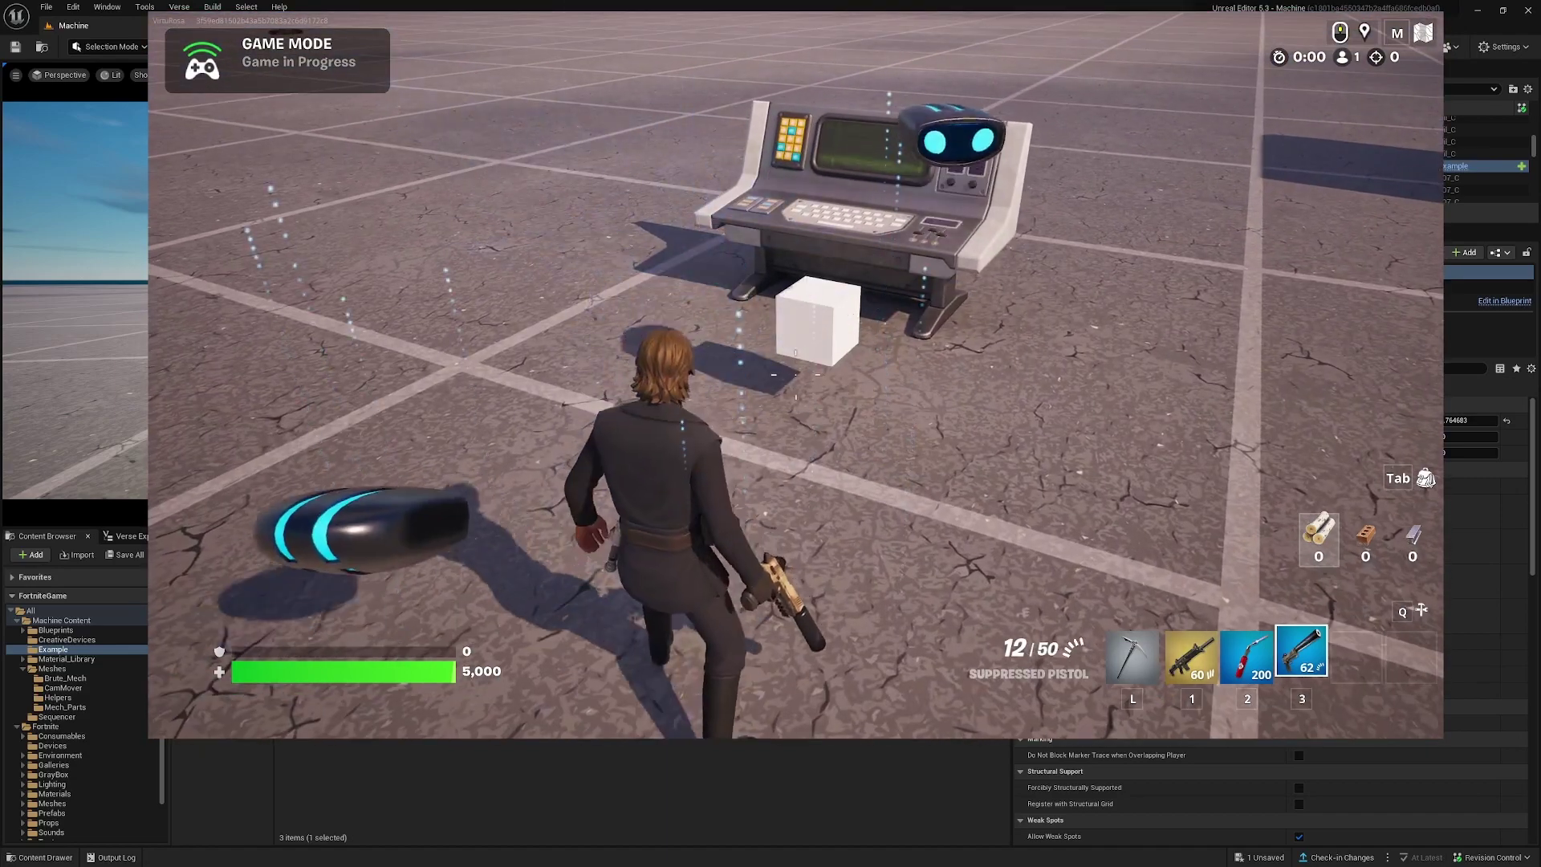
pyautogui.press('s')
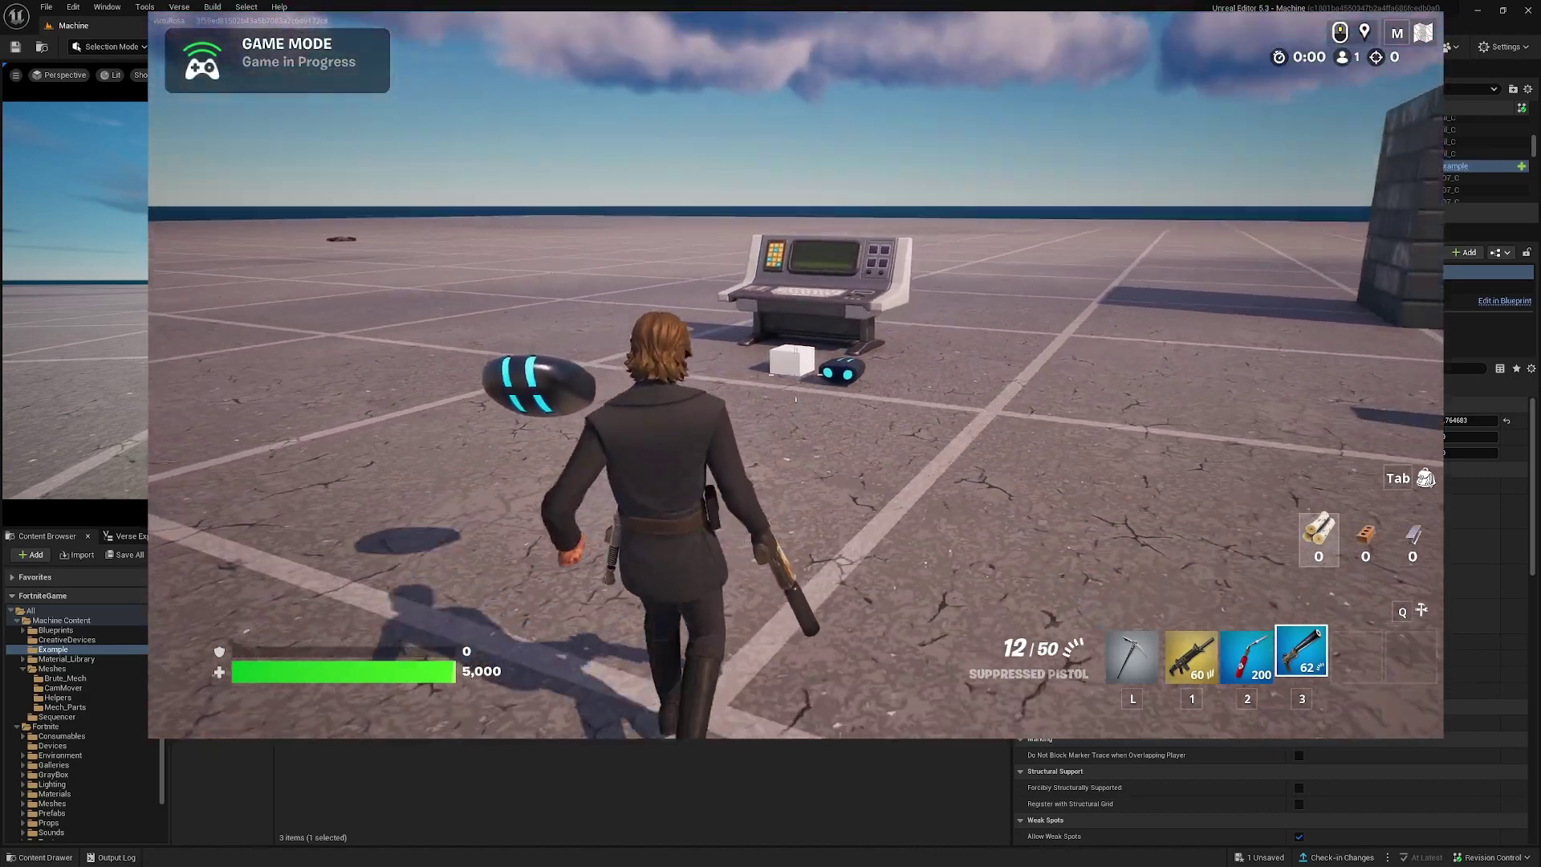